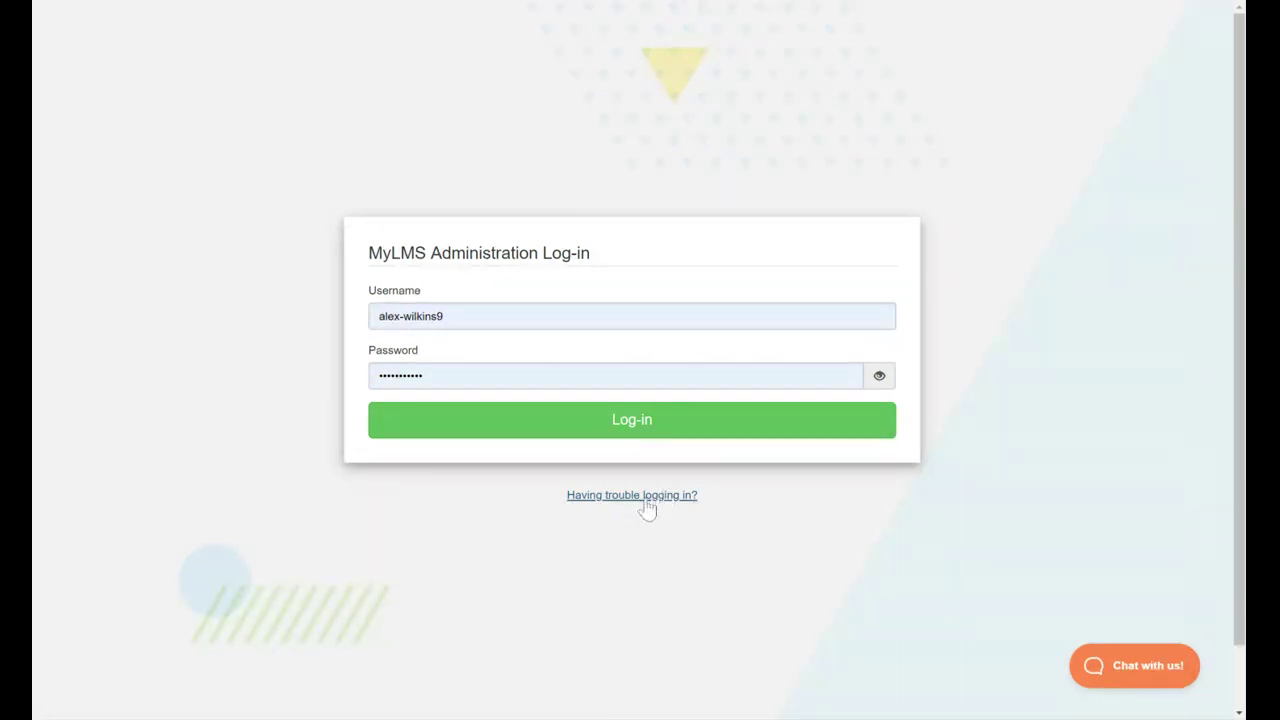
# - Sign in and read each training-progress percentage on the dashboard donut chart, then scroll down
pyautogui.click(597, 437)
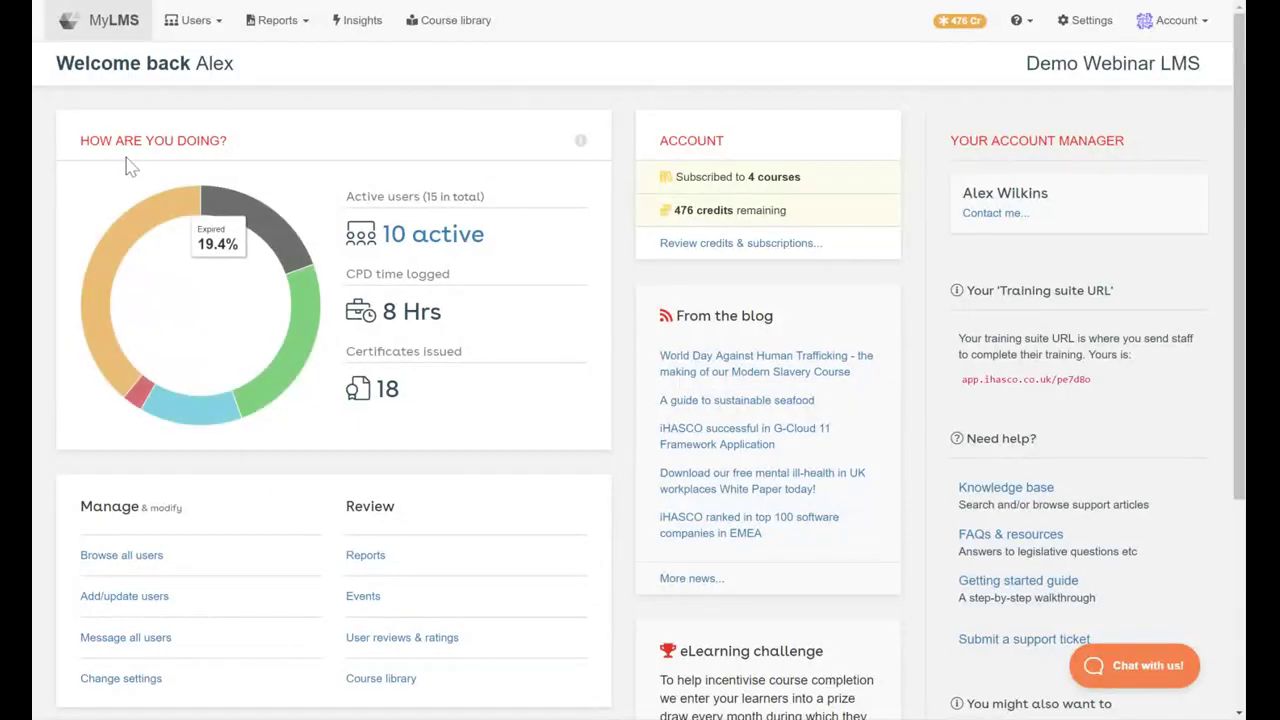
pyautogui.moveTo(110, 243)
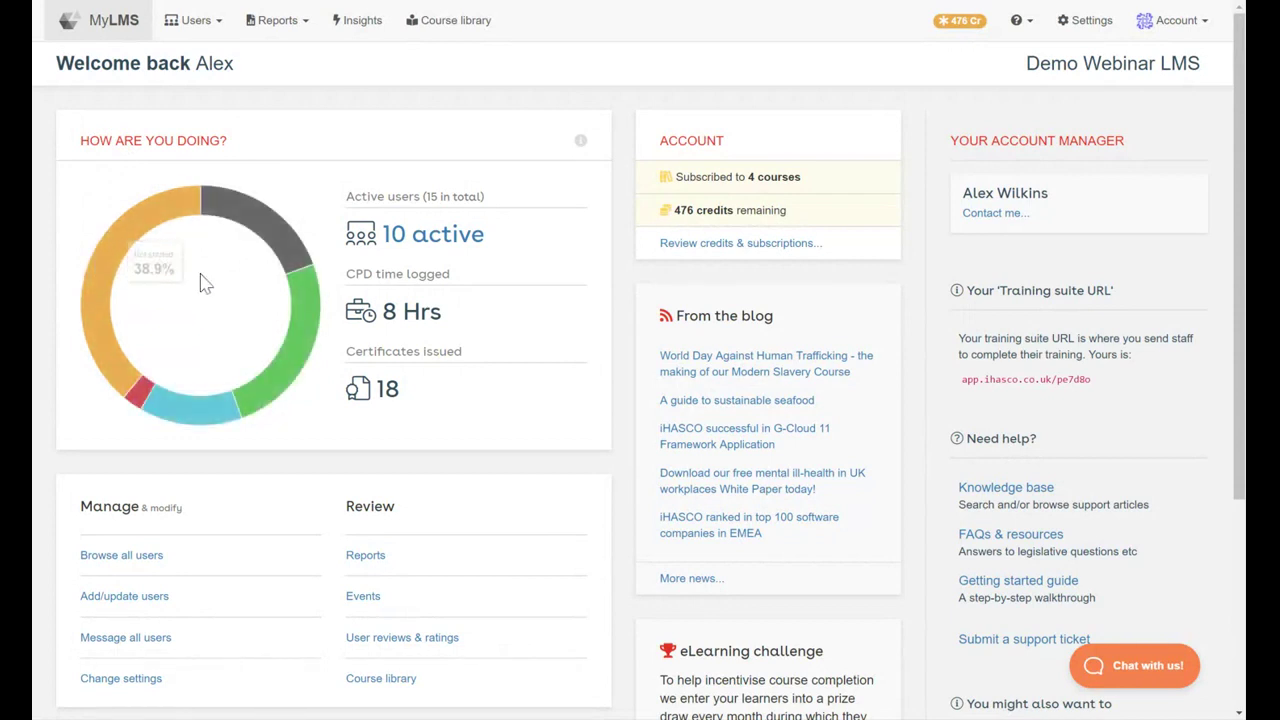
pyautogui.moveTo(255, 224)
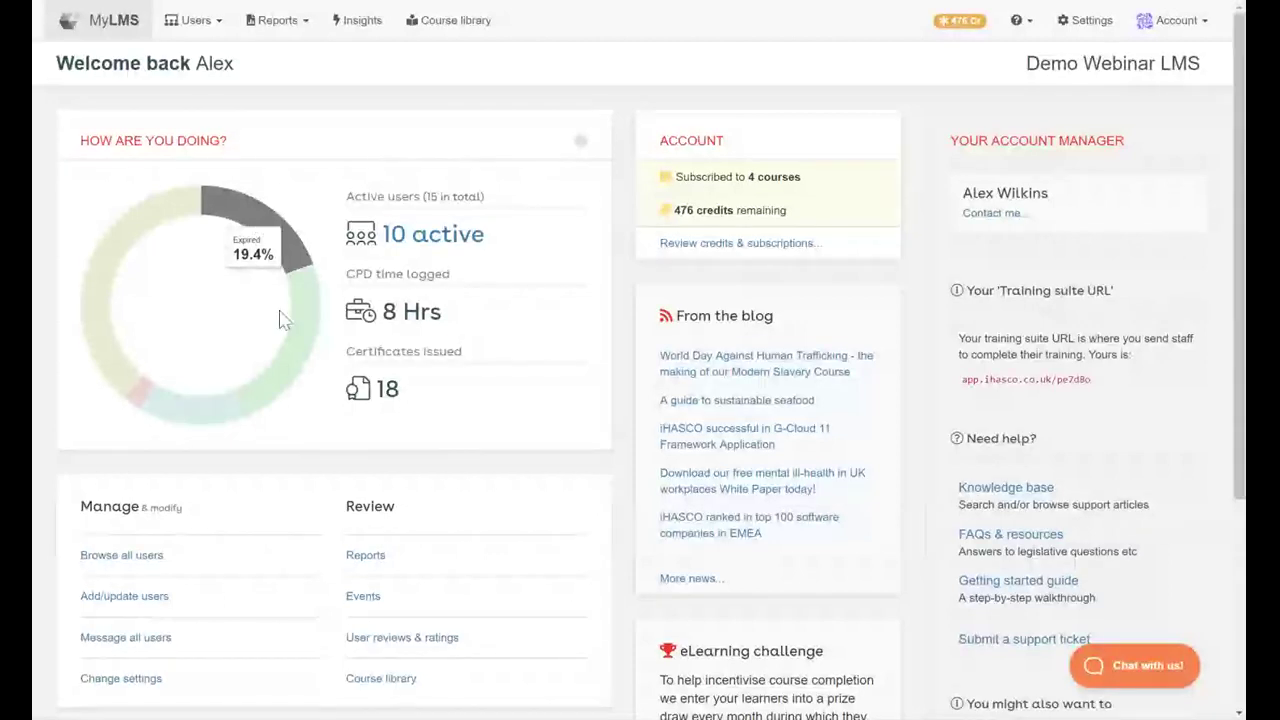
pyautogui.moveTo(283, 388)
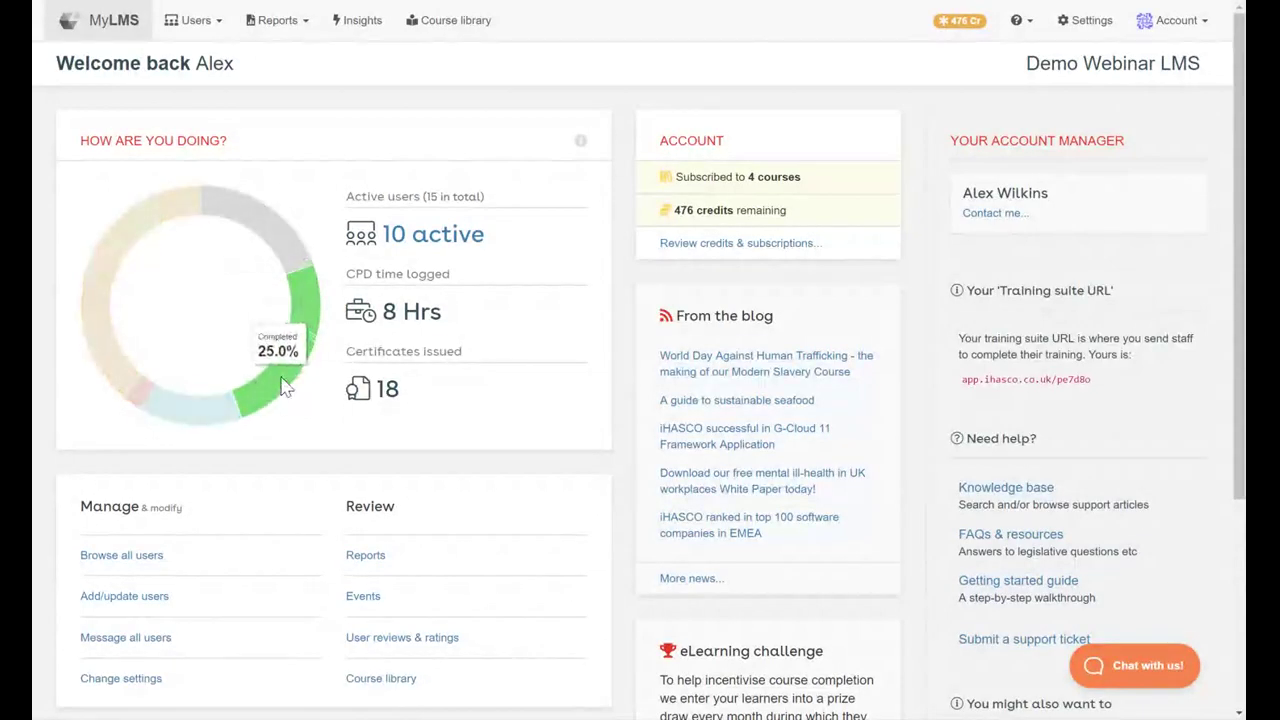
pyautogui.moveTo(214, 402)
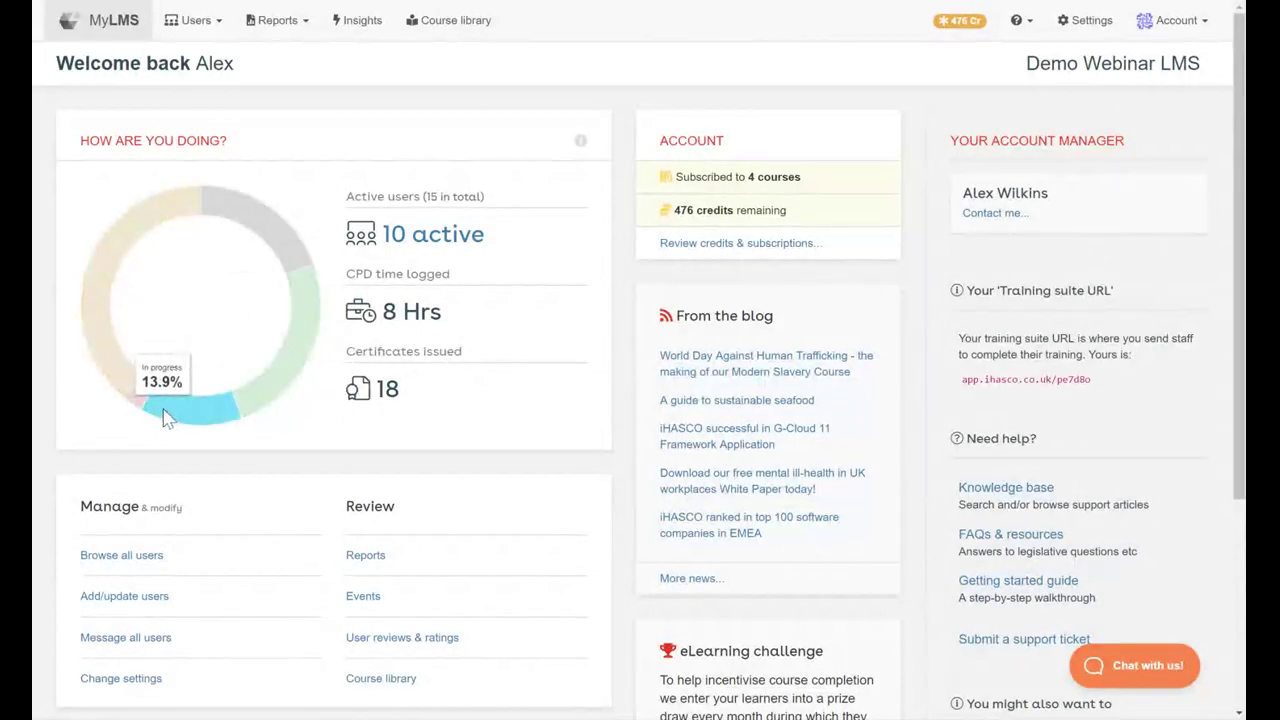
pyautogui.moveTo(141, 402)
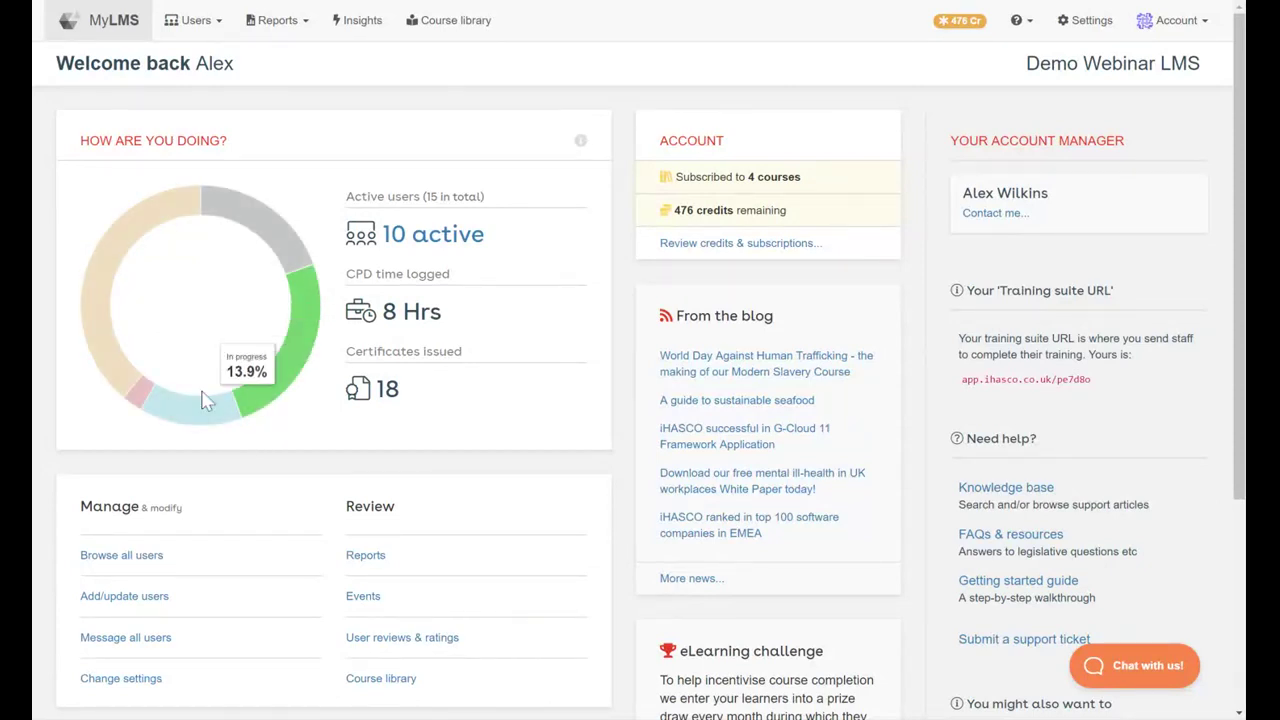
pyautogui.moveTo(183, 220)
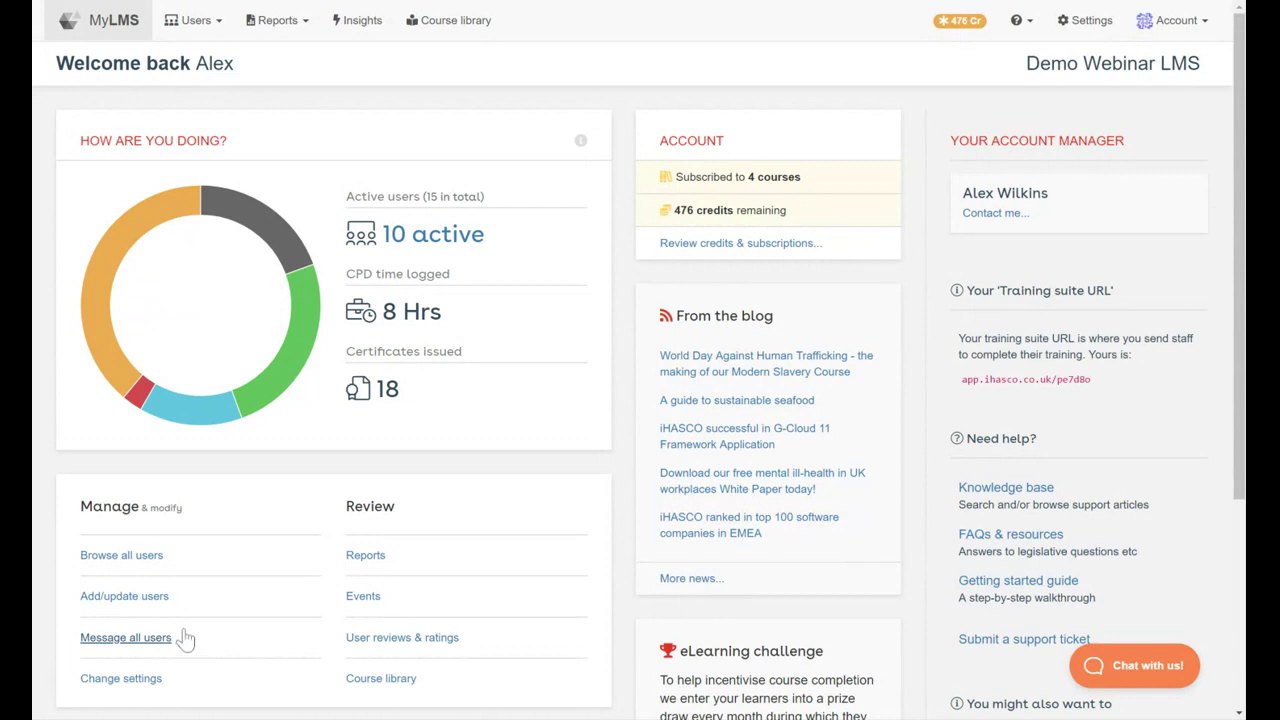
pyautogui.scroll(-1, 176, 640)
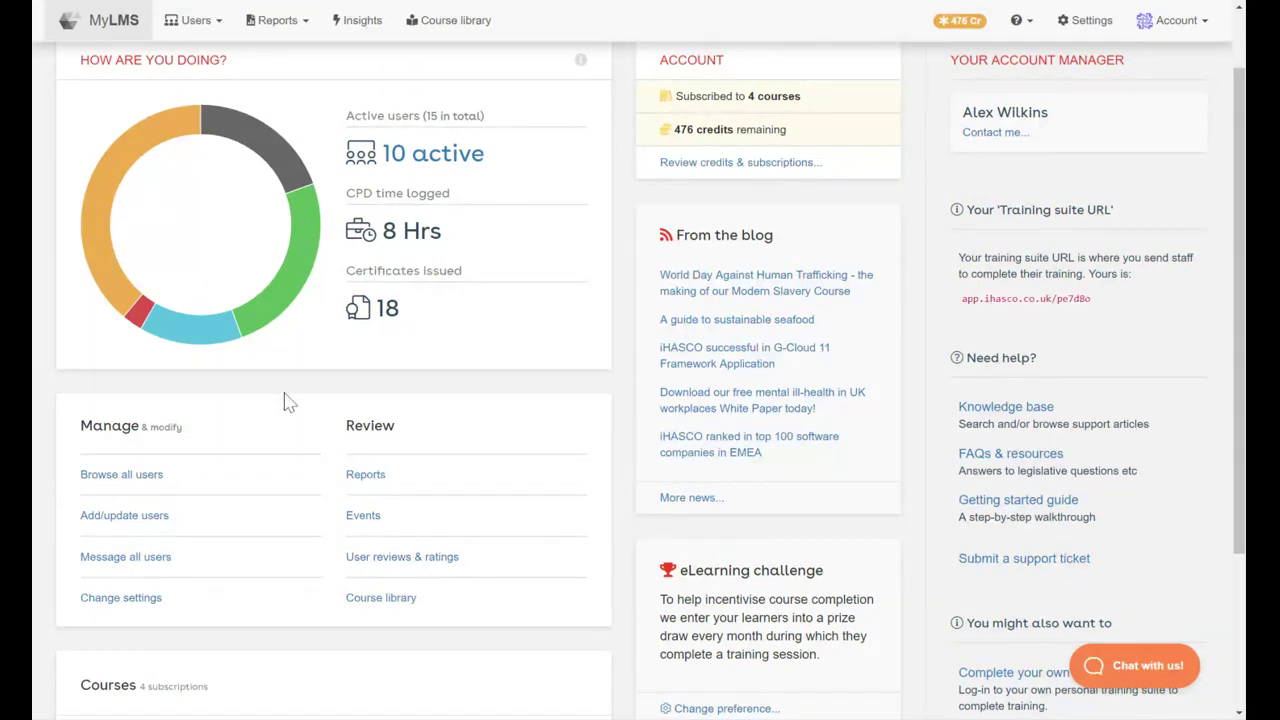
pyautogui.click(1100, 34)
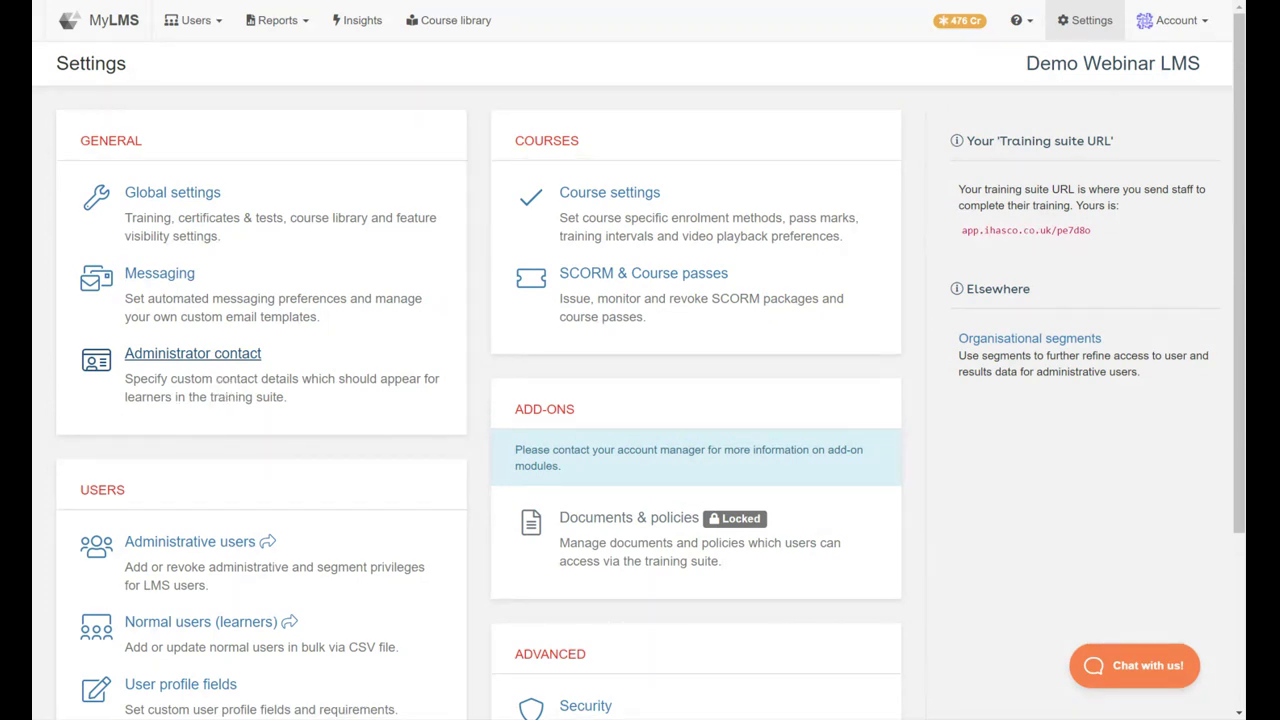
pyautogui.scroll(-1, 220, 380)
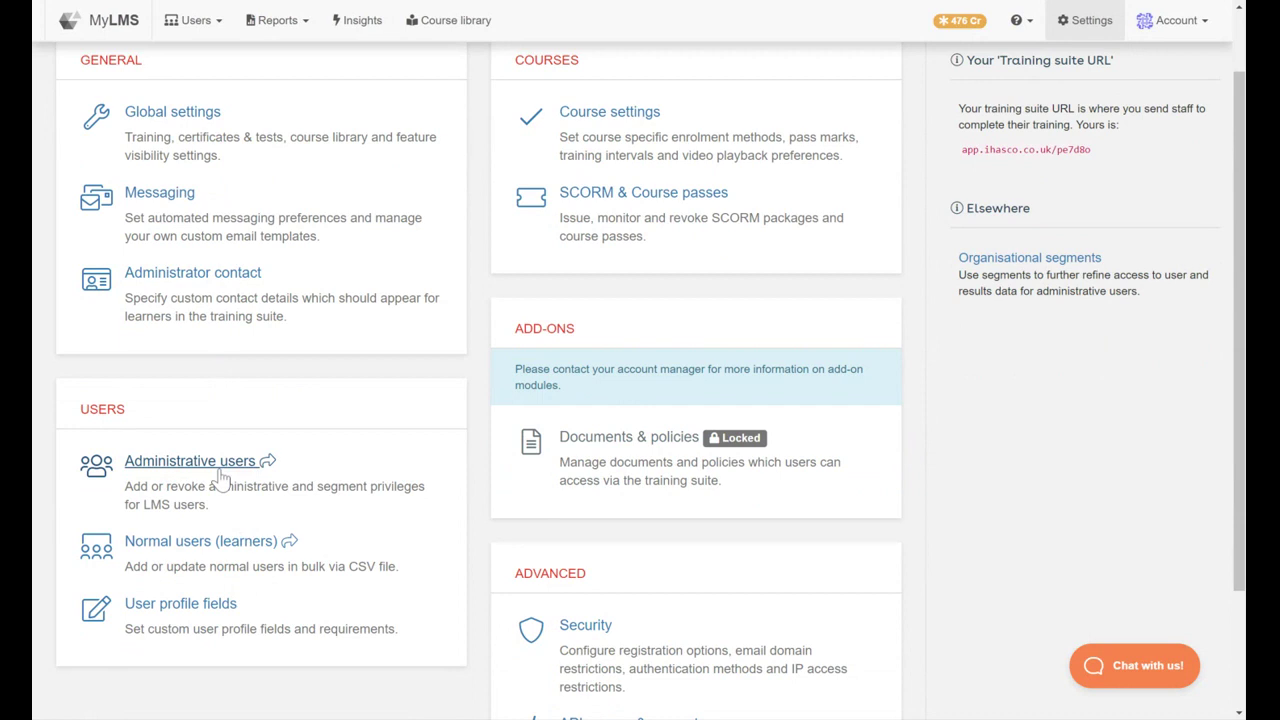
pyautogui.click(220, 476)
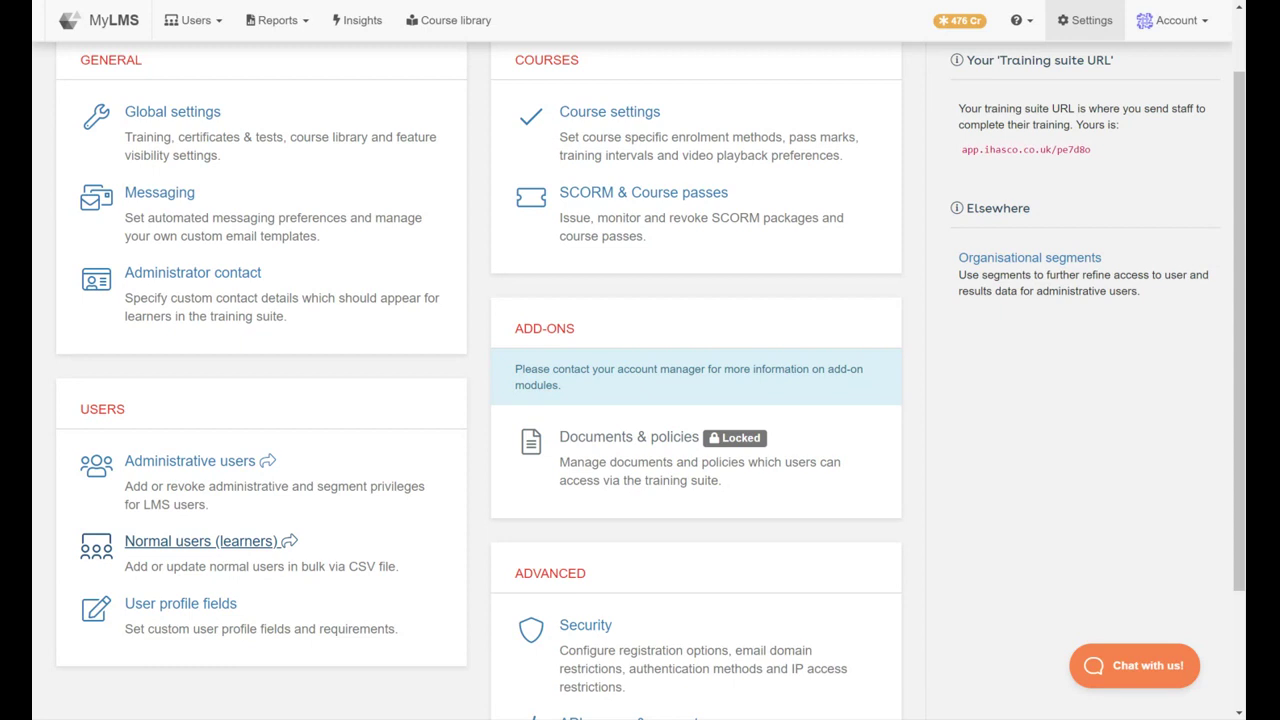
pyautogui.click(190, 24)
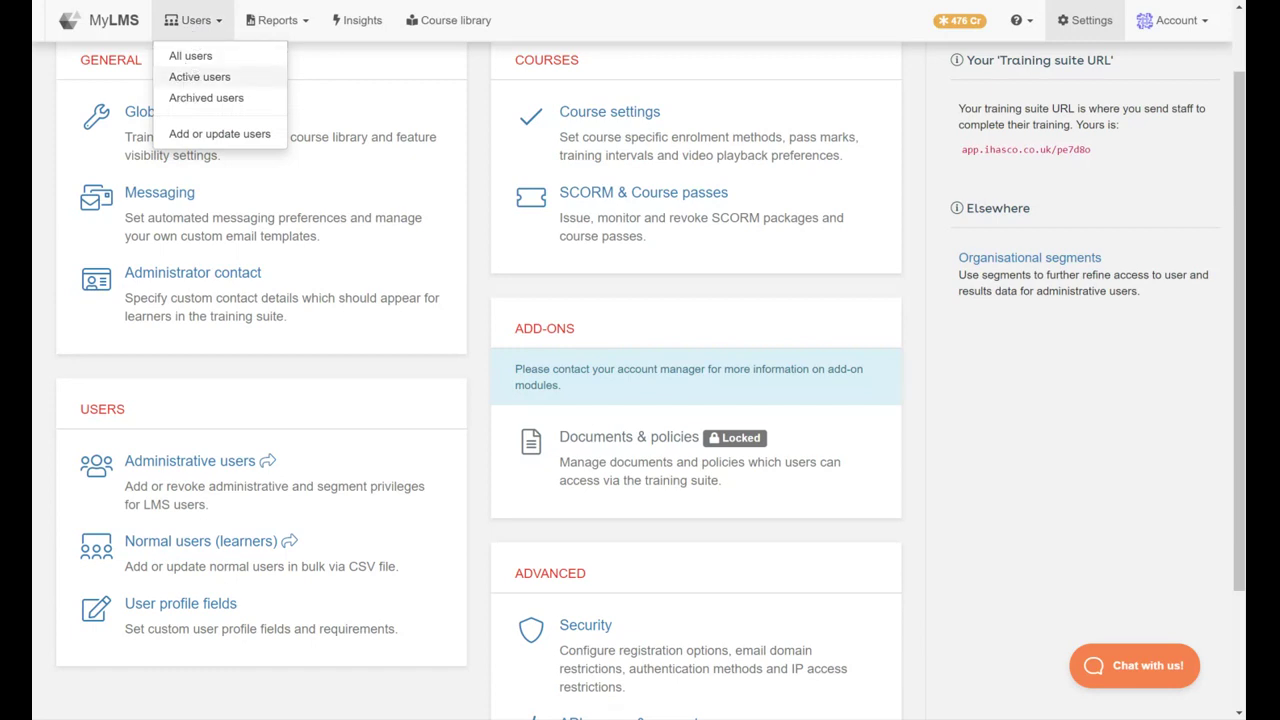
pyautogui.click(58, 591)
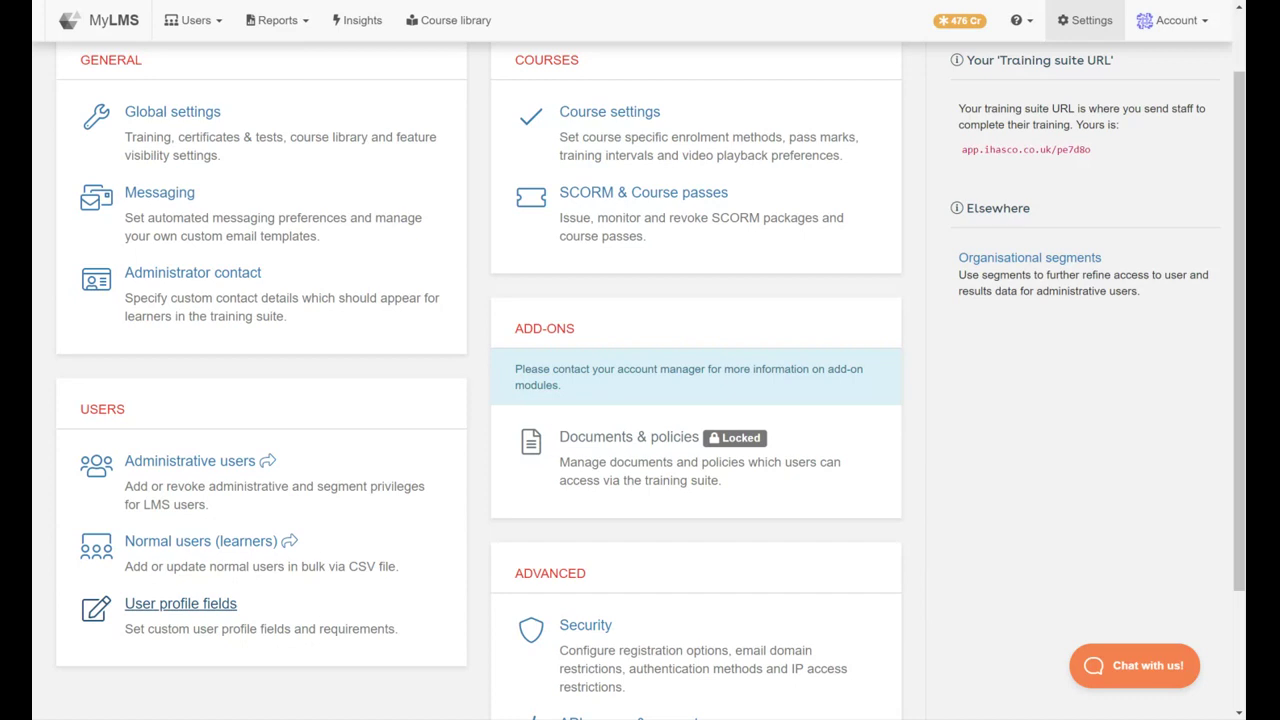
pyautogui.scroll(1, 617, 194)
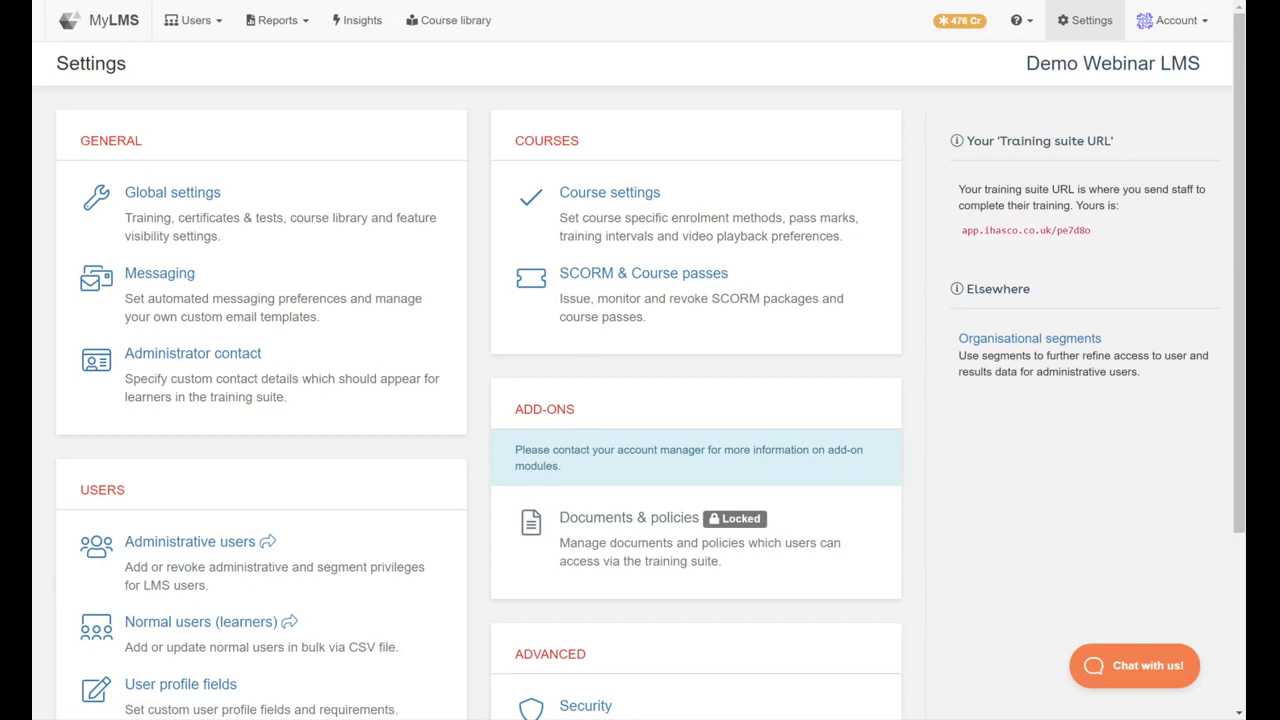
pyautogui.scroll(-3, 610, 491)
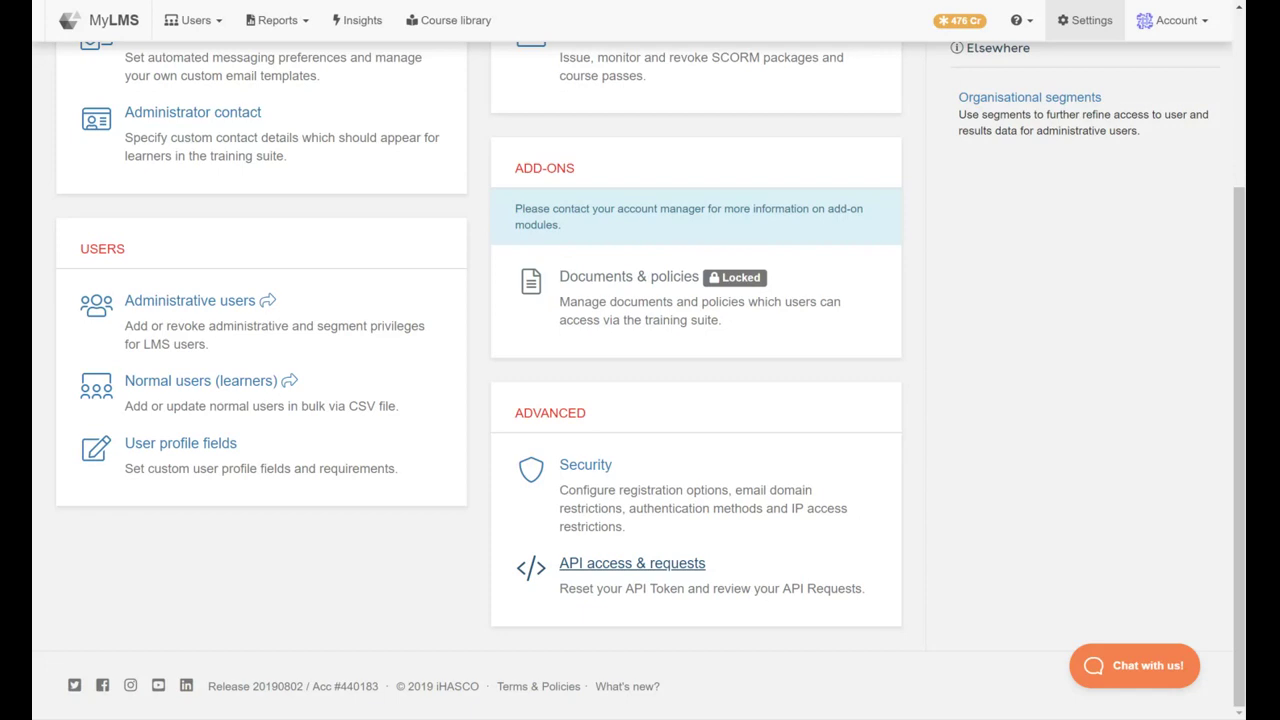
pyautogui.scroll(3, 609, 580)
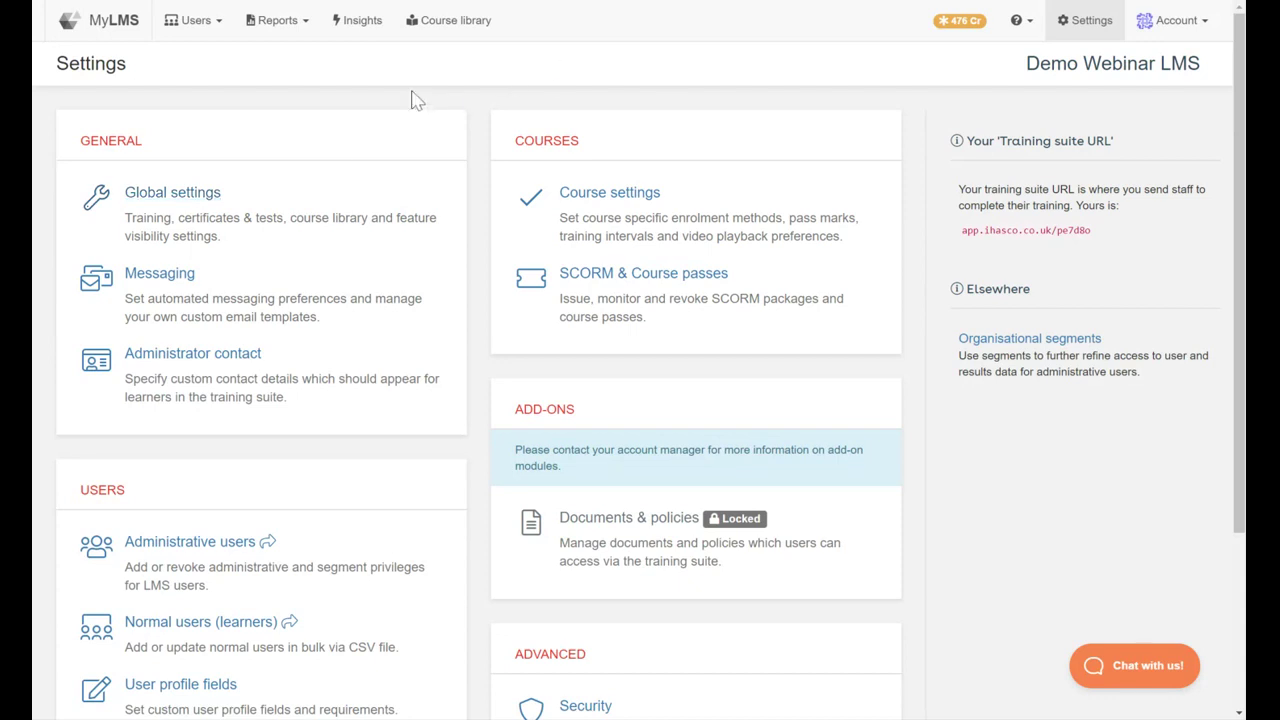
# - Review the Active users list and bring up the Add/update users form
pyautogui.click(195, 20)
pyautogui.click(200, 80)
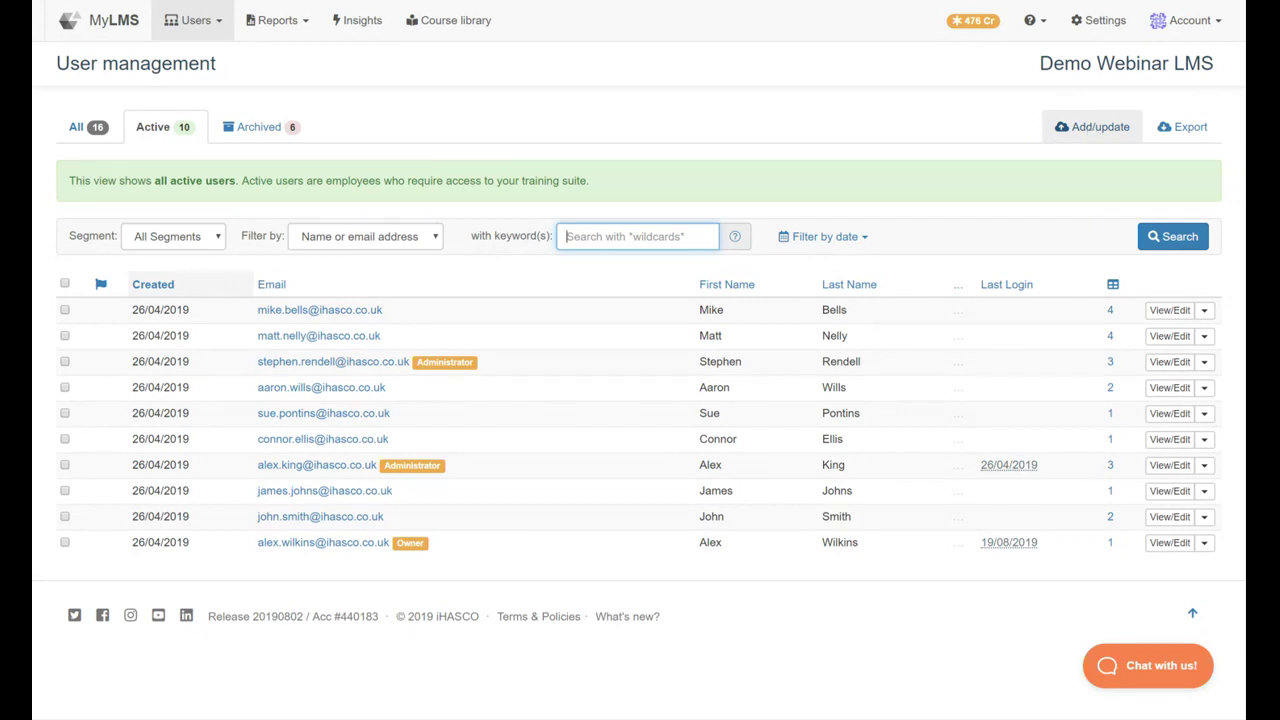
pyautogui.click(1090, 131)
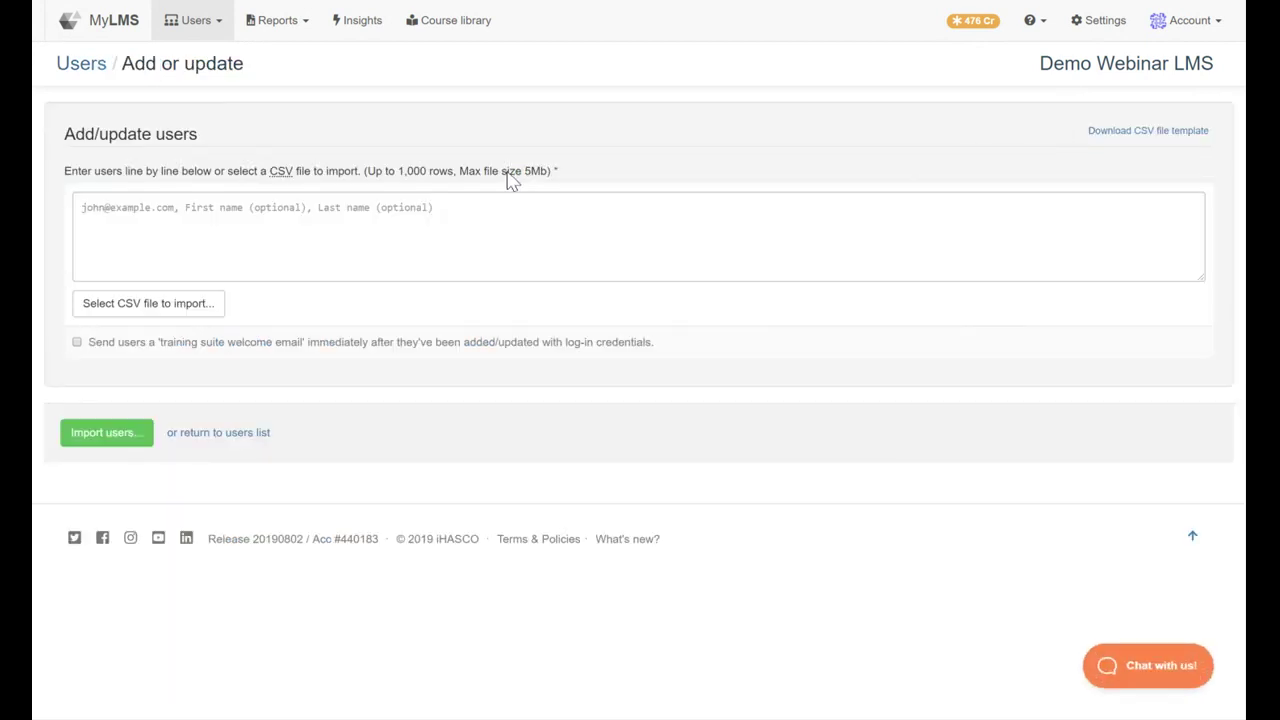
# - Enter 'x20' in the add/update users text area
pyautogui.click(512, 215)
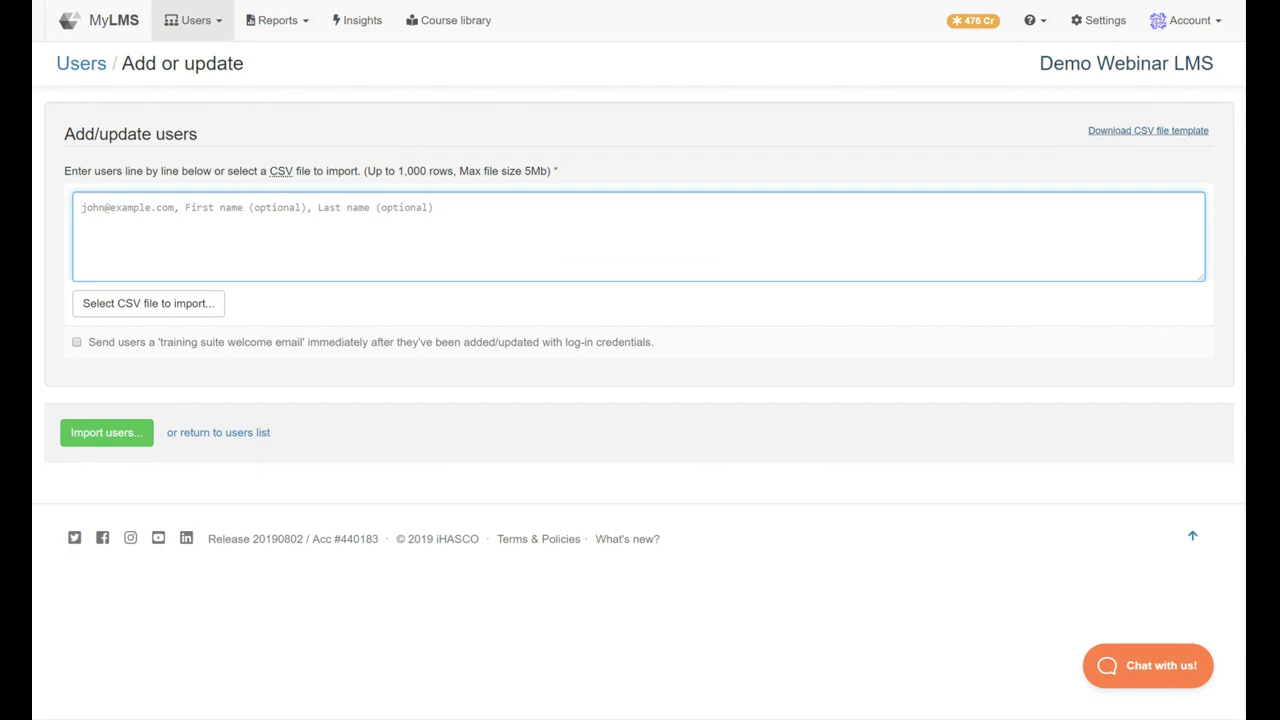
pyautogui.write('x20')
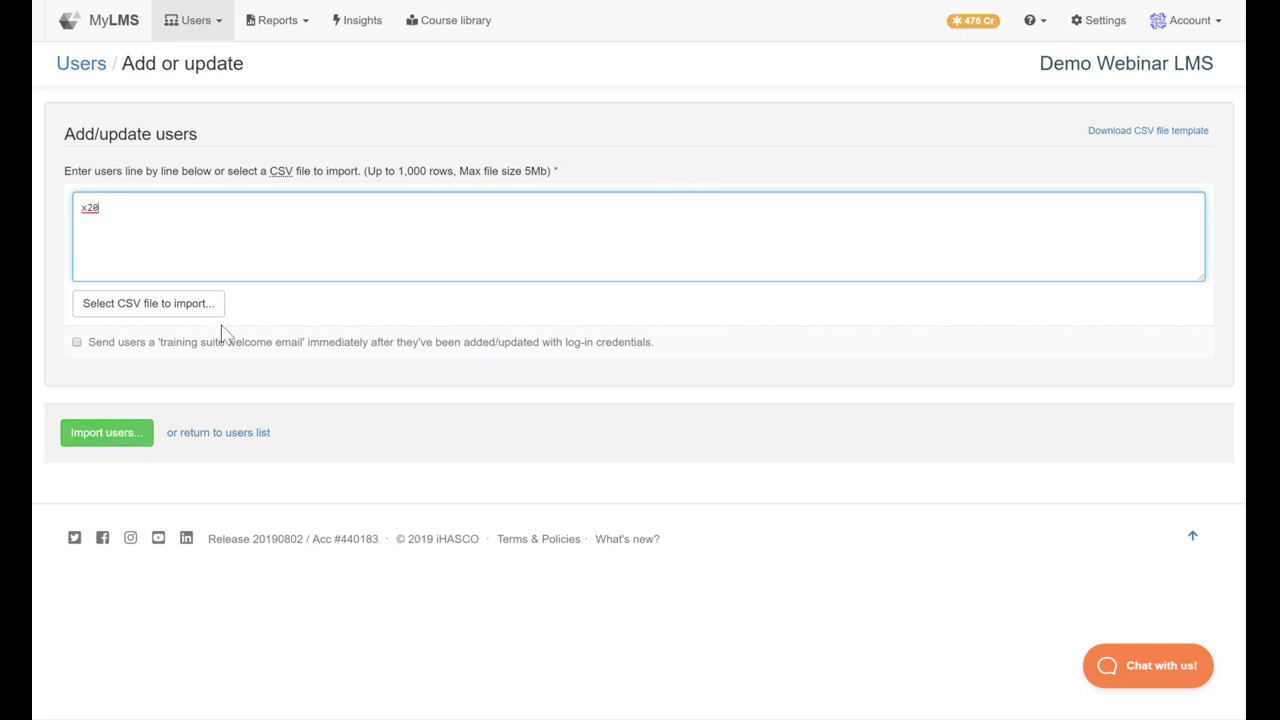
pyautogui.click(214, 24)
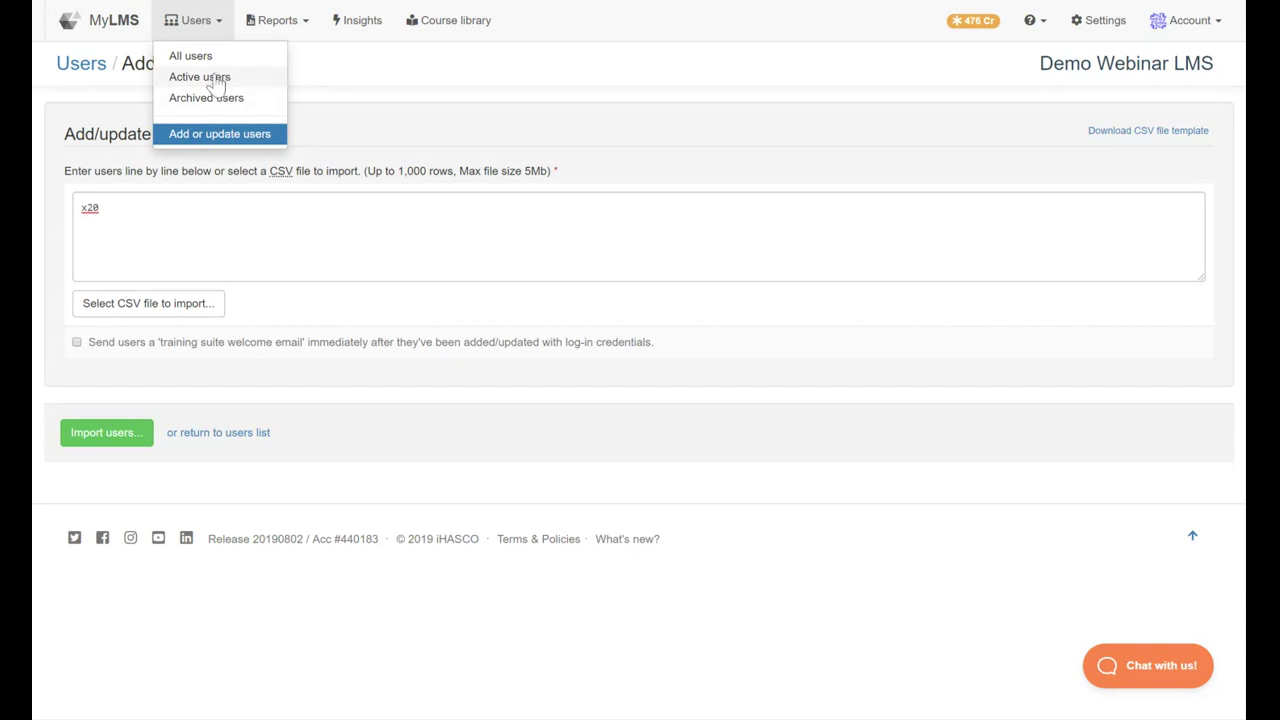
# - Select the first active user and show the Actions dropdown for them
pyautogui.click(218, 80)
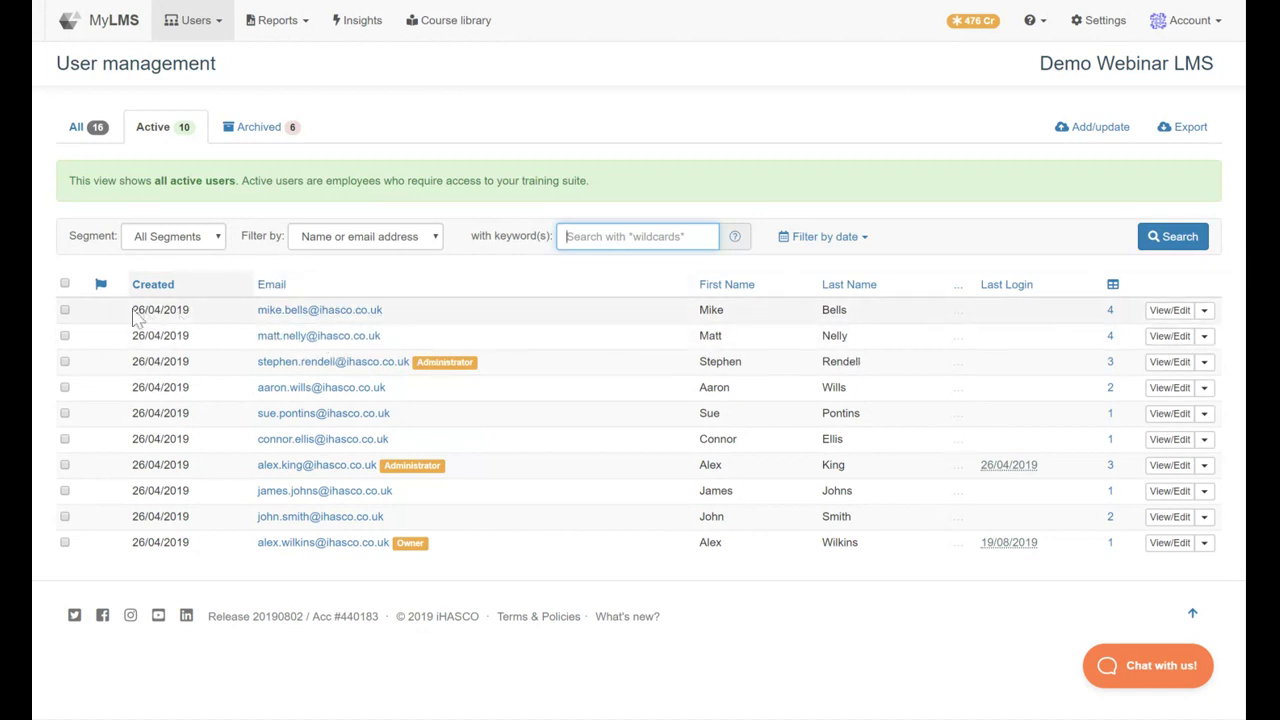
pyautogui.click(65, 311)
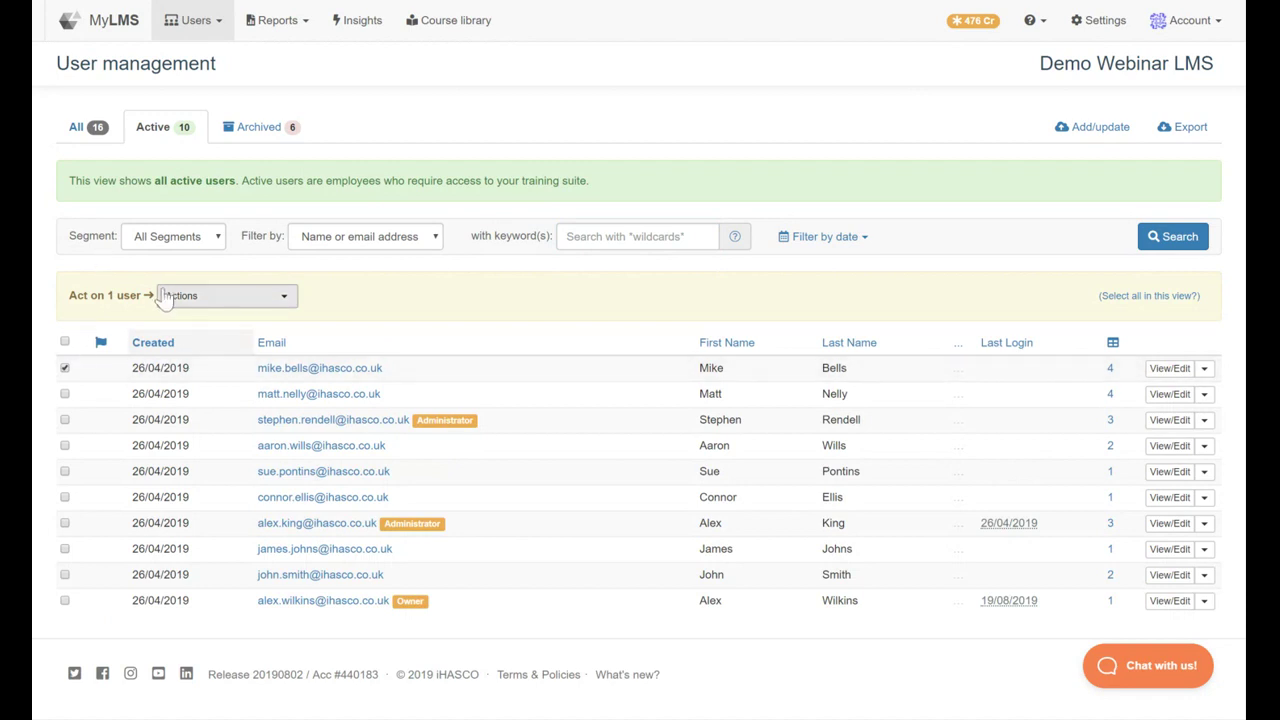
pyautogui.click(204, 304)
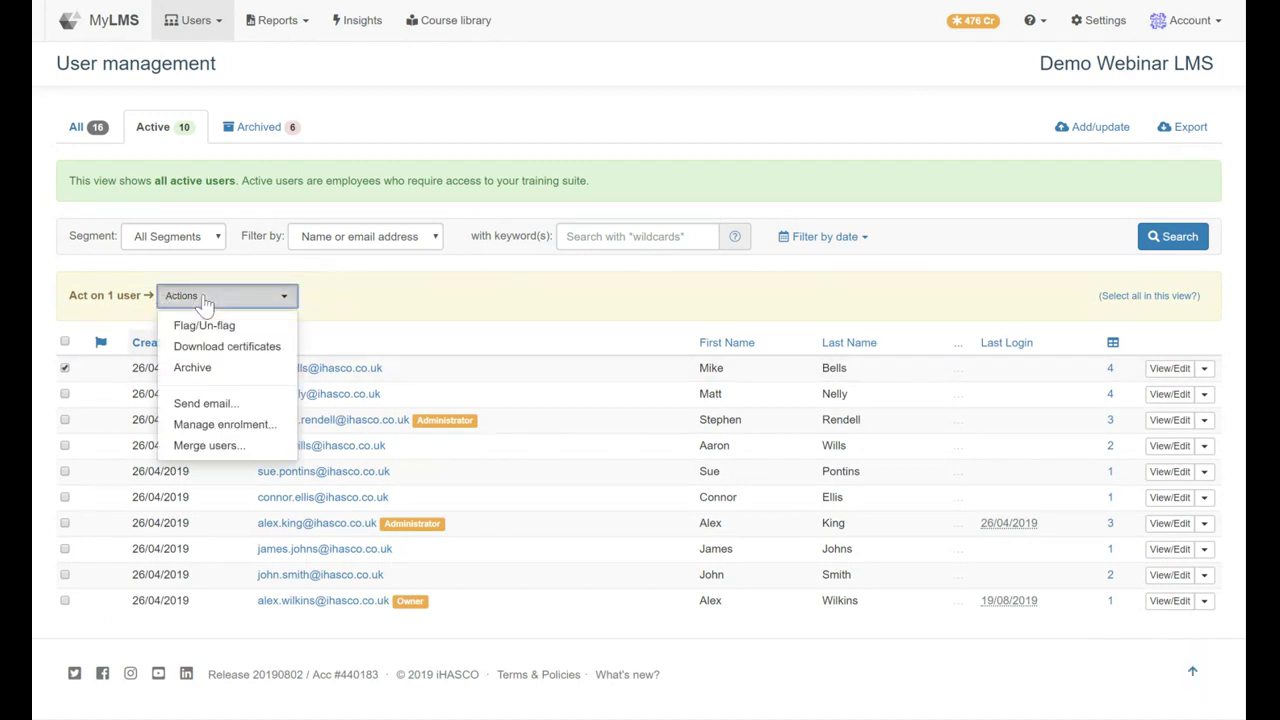
# - Enrol the user on Display Screen Equipment and Fraud Prevention through Manage enrolment
pyautogui.click(225, 424)
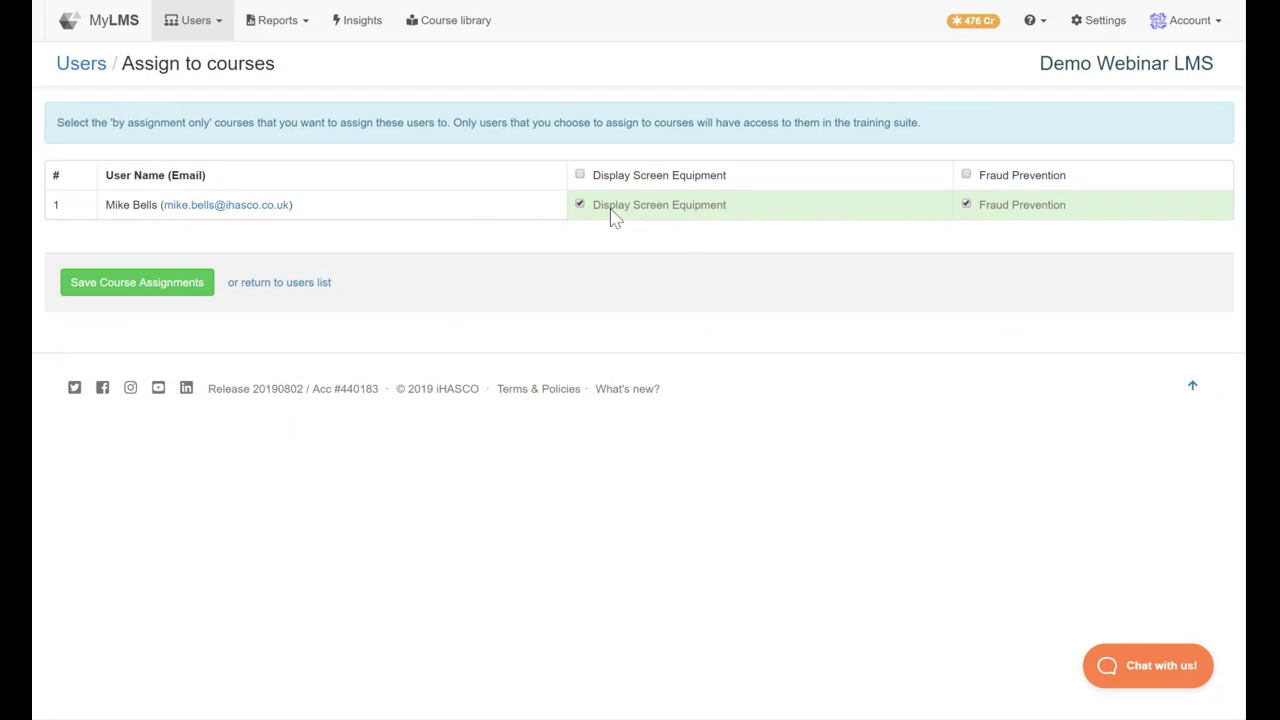
pyautogui.doubleClick(1016, 217)
pyautogui.click(169, 290)
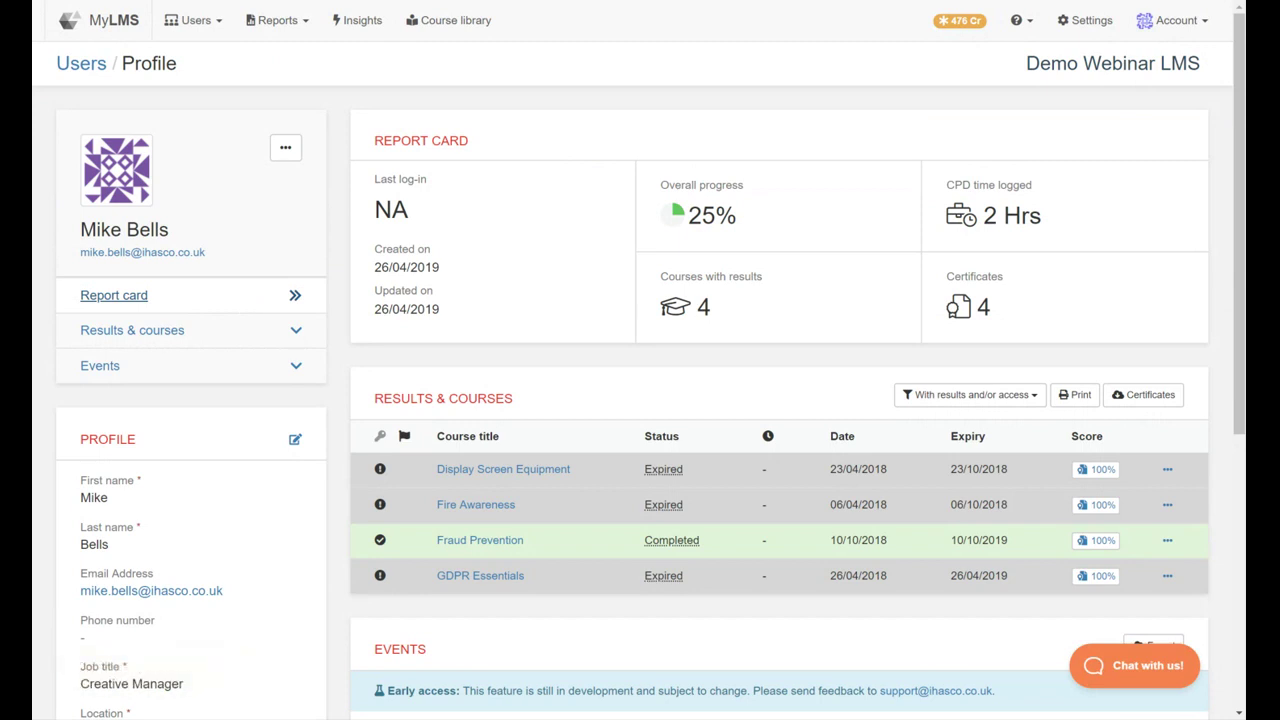
# - Check the profile's '...' actions menu, then show the Reports dropdown of course reports
pyautogui.click(286, 150)
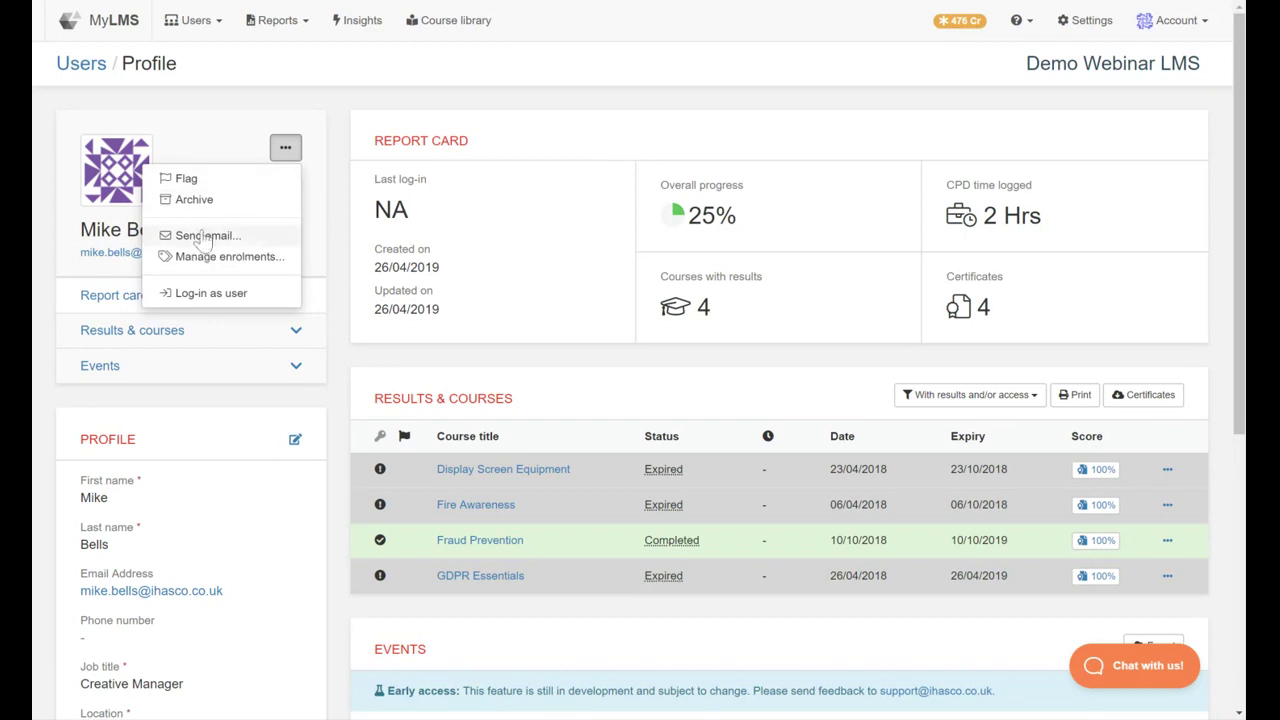
pyautogui.click(276, 28)
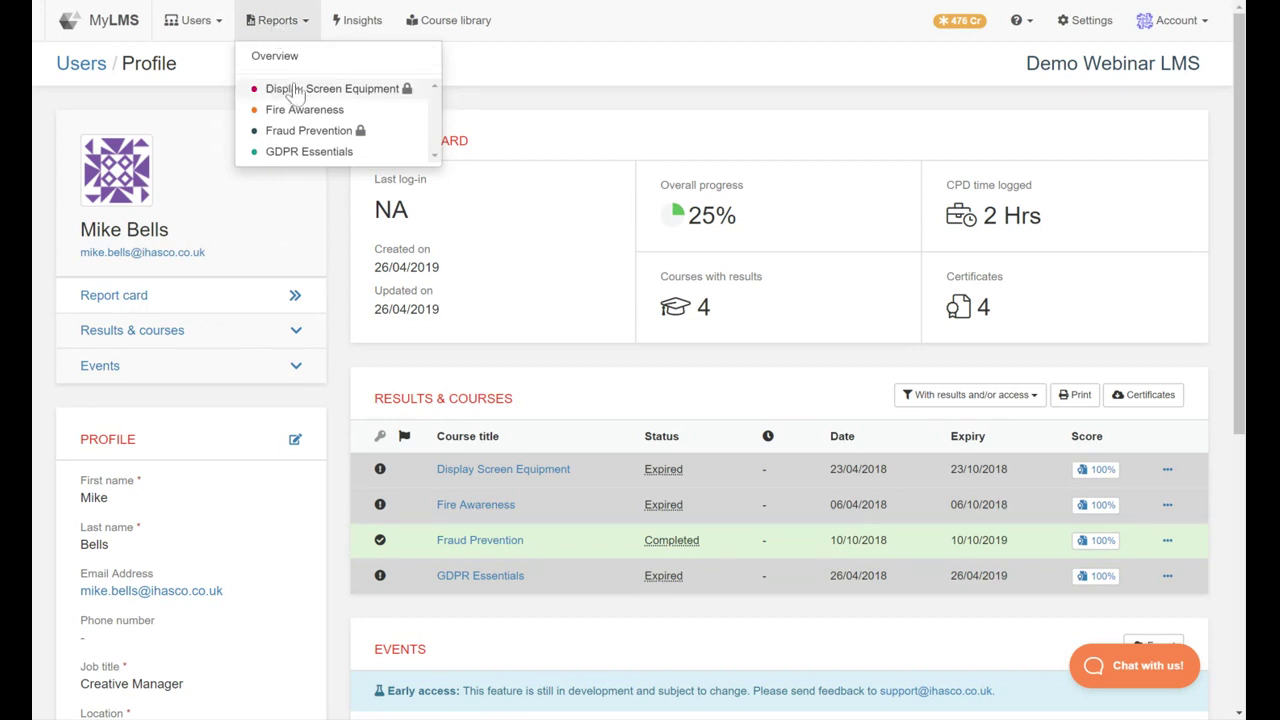
pyautogui.click(287, 33)
pyautogui.click(285, 30)
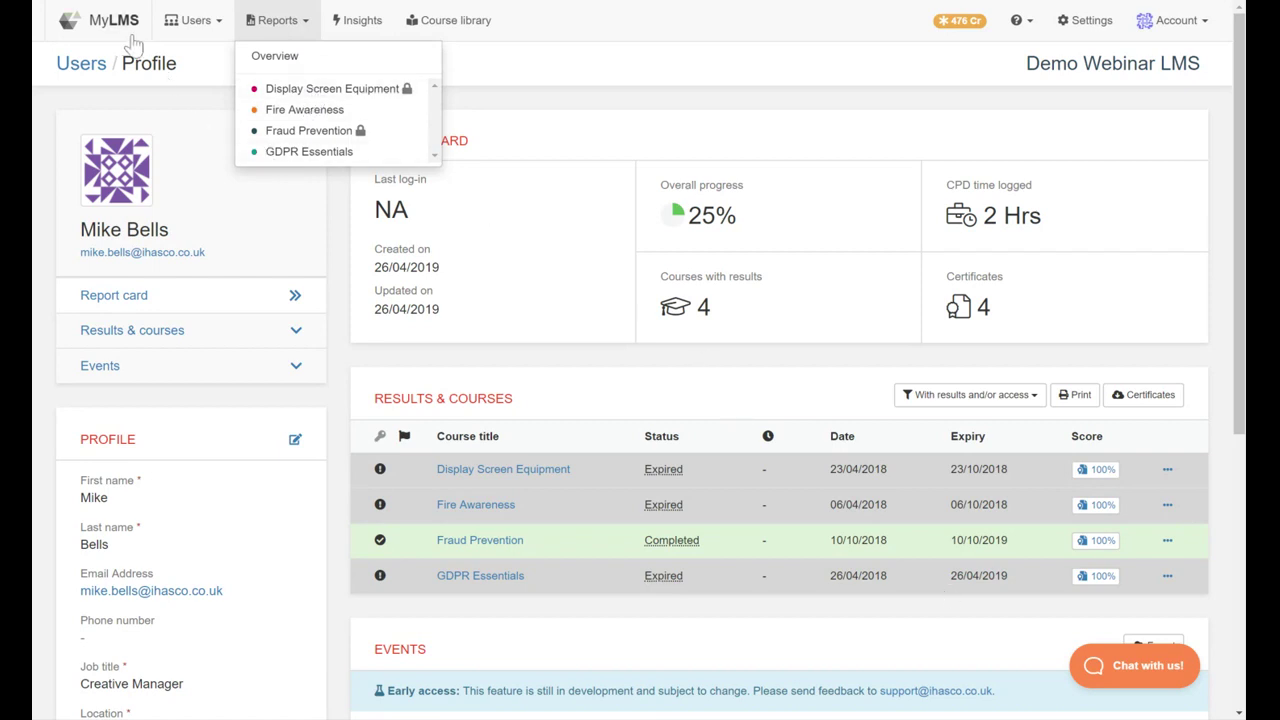
# - Open the Display Screen Equipment report and filter by Expired, Completed, In progress, then Not started
pyautogui.click(375, 91)
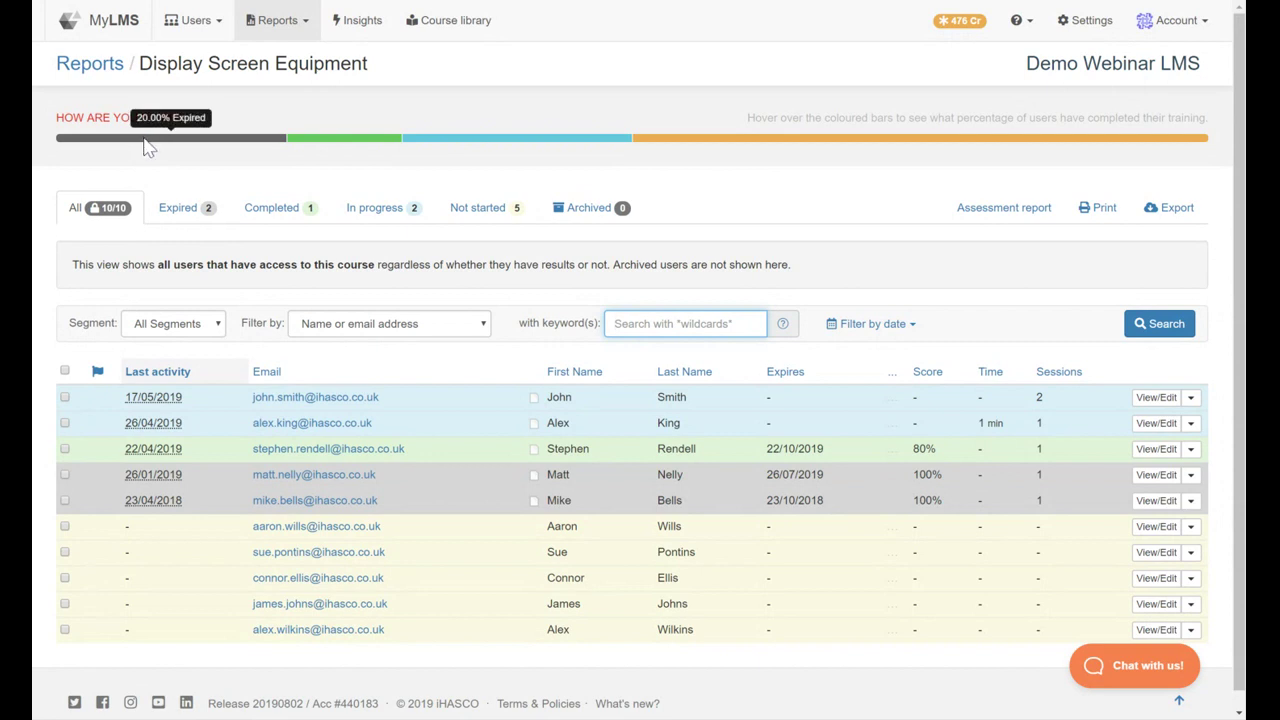
pyautogui.moveTo(479, 146)
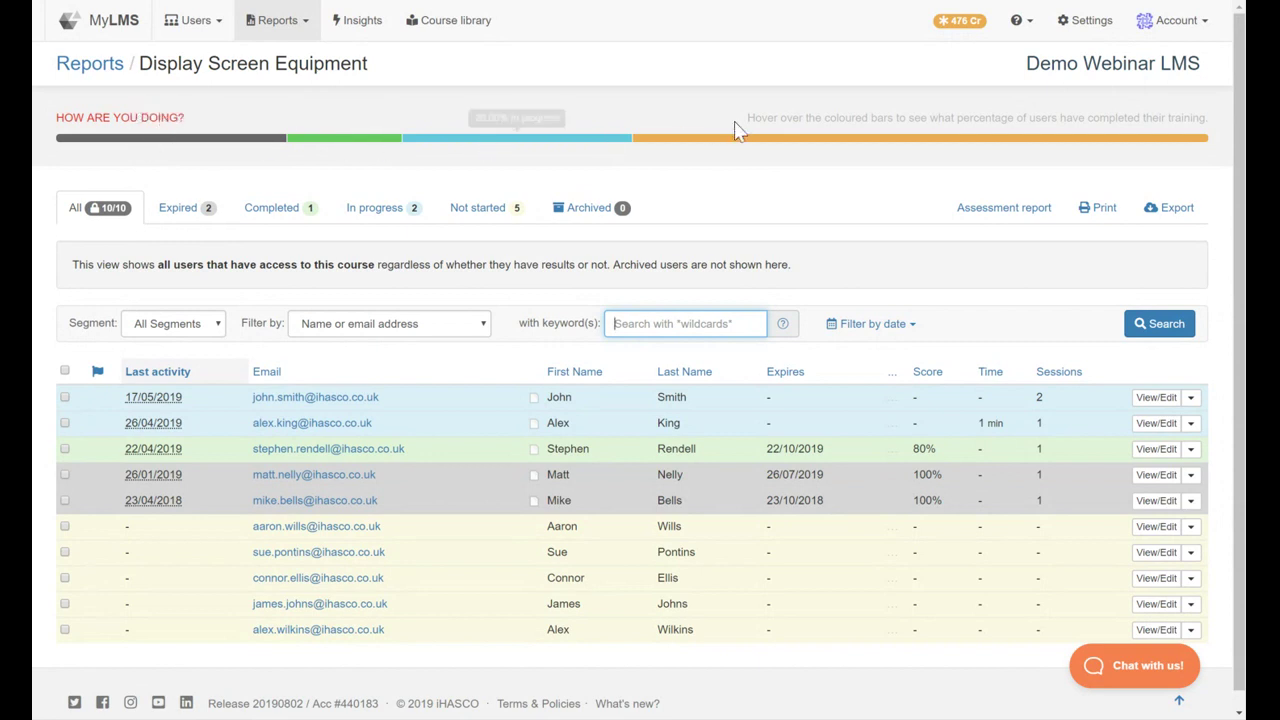
pyautogui.click(184, 210)
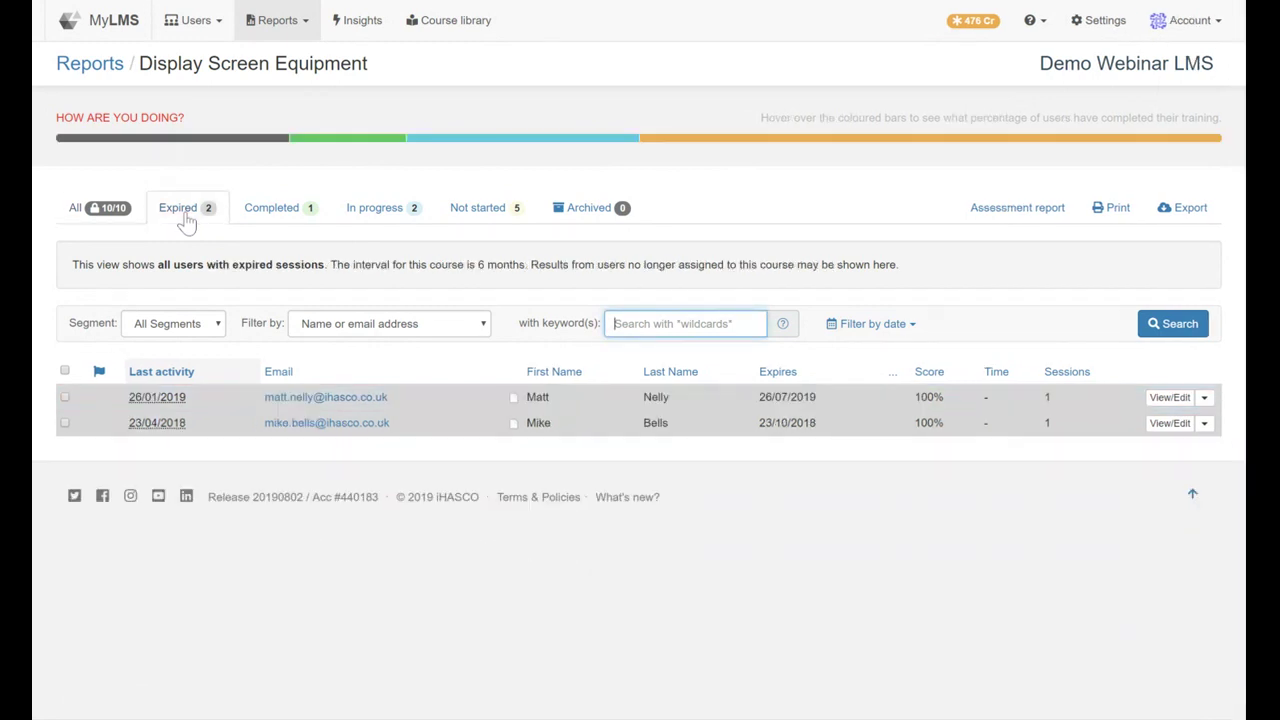
pyautogui.click(308, 215)
pyautogui.click(352, 217)
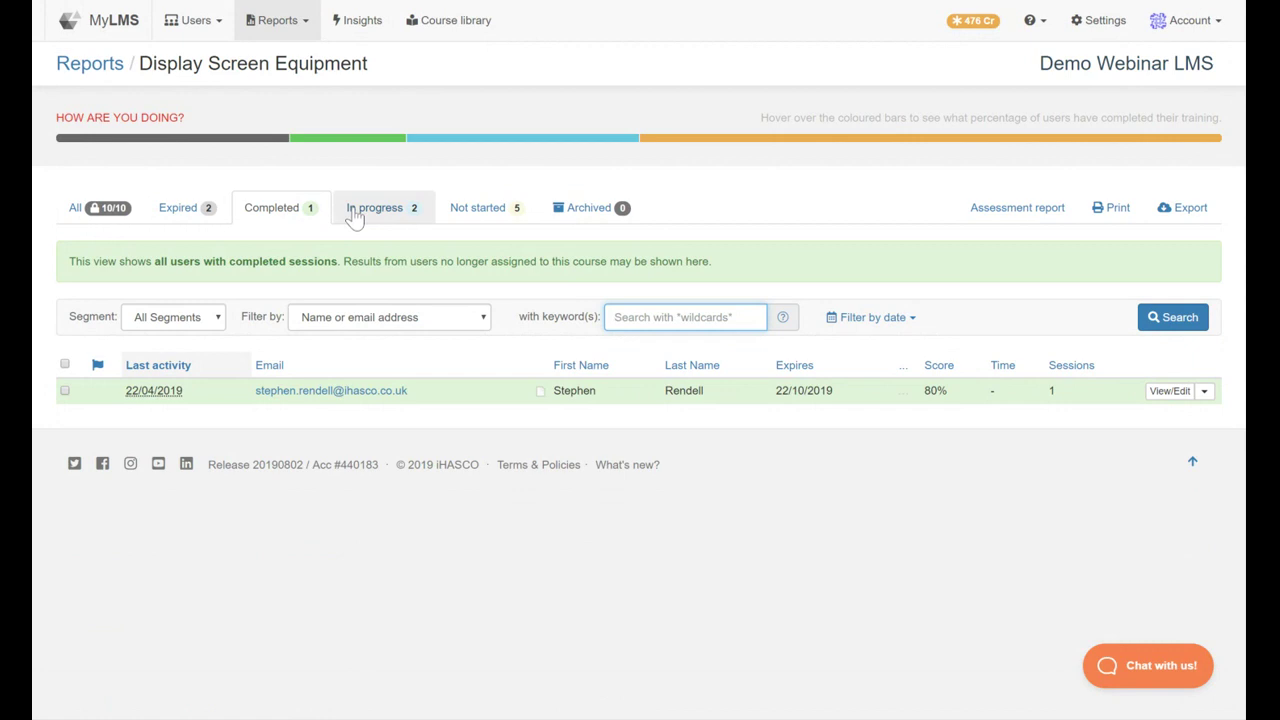
pyautogui.click(510, 215)
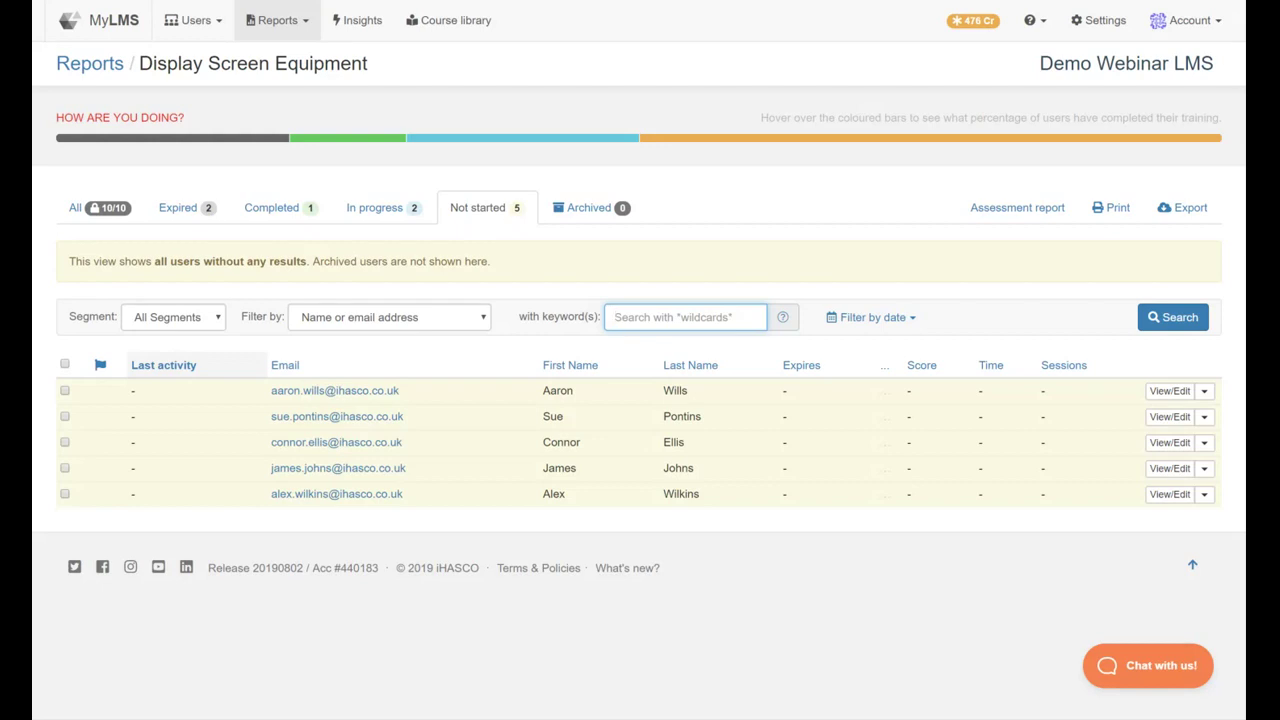
# - Open Insights and scroll through the events log of course reminders
pyautogui.click(360, 22)
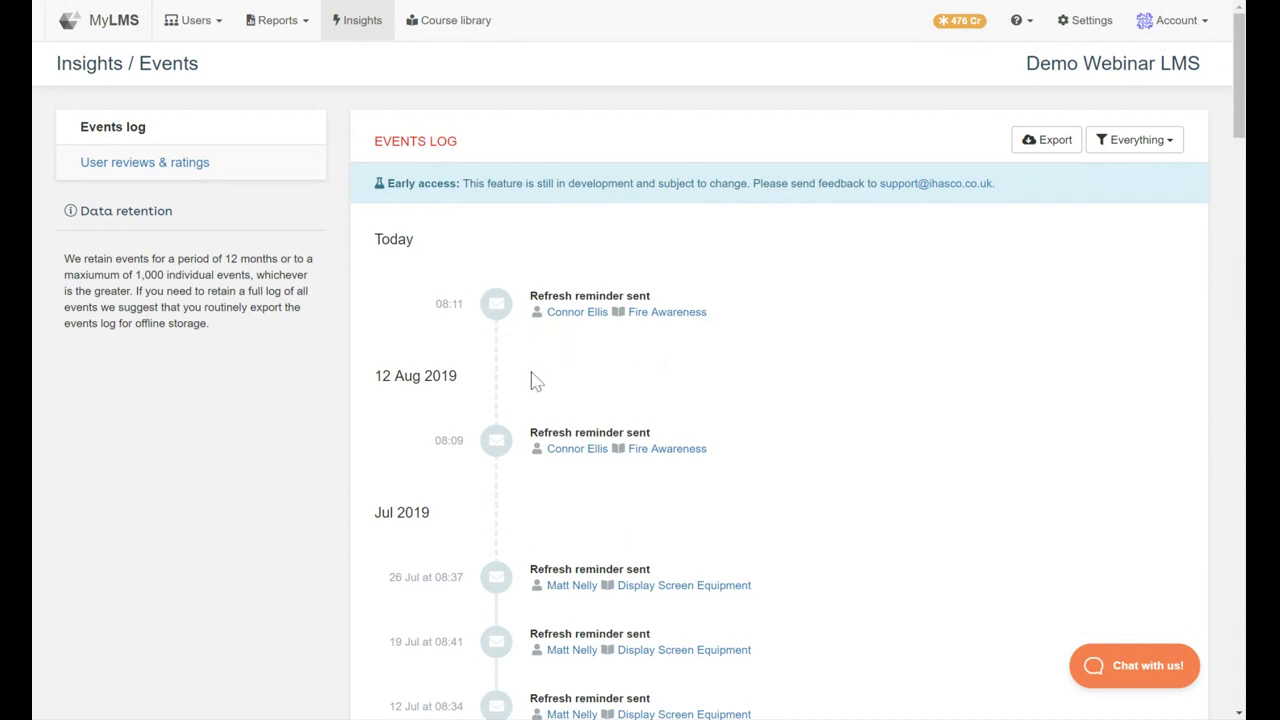
pyautogui.scroll(-5, 537, 380)
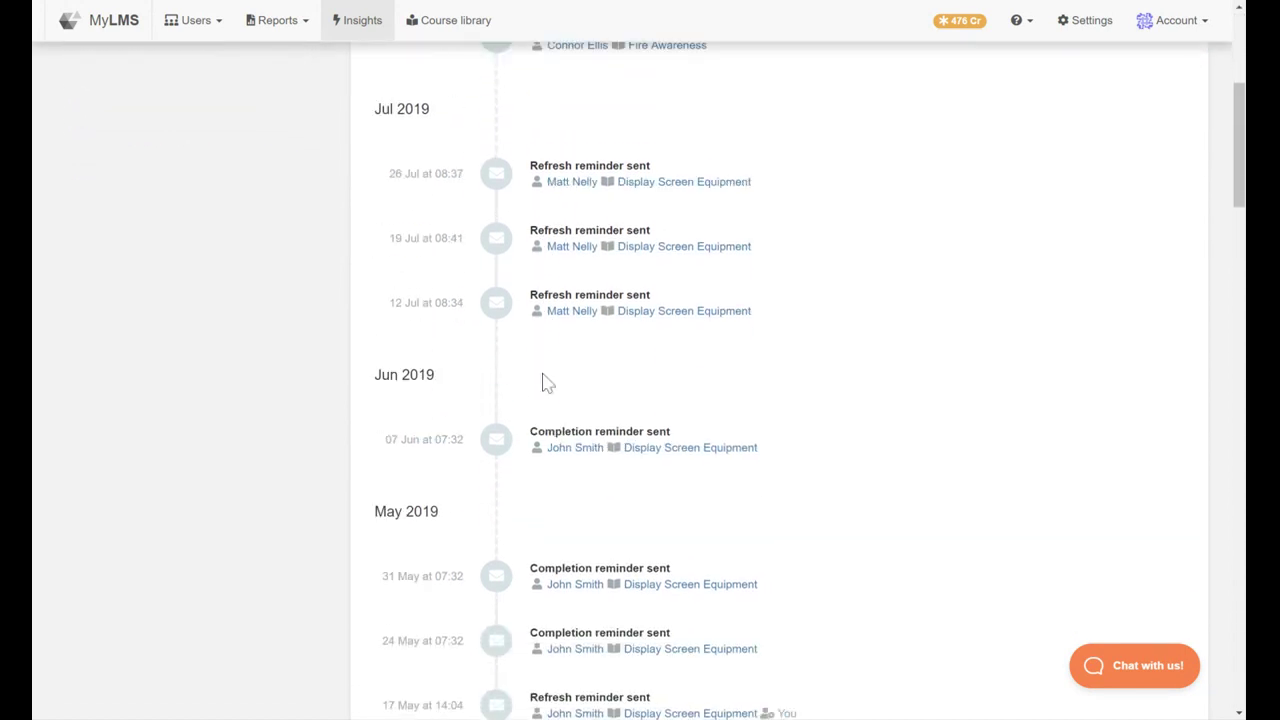
pyautogui.scroll(-1, 546, 384)
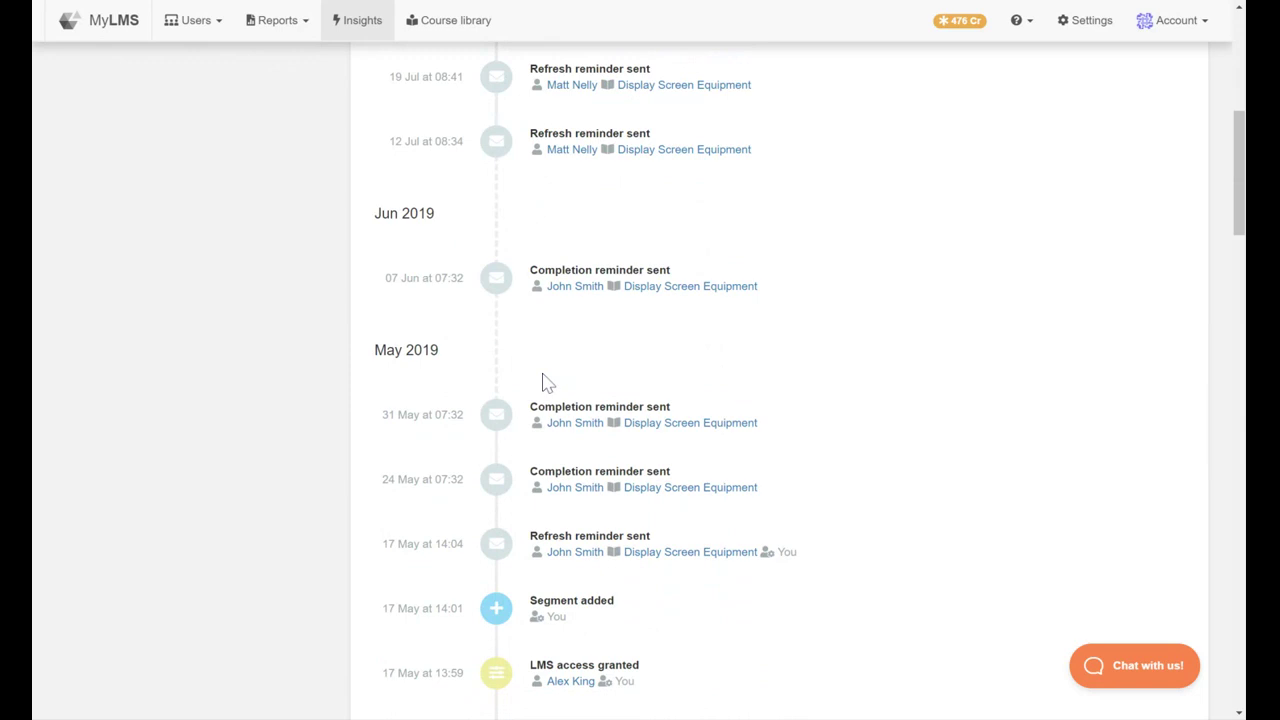
pyautogui.scroll(6, 546, 384)
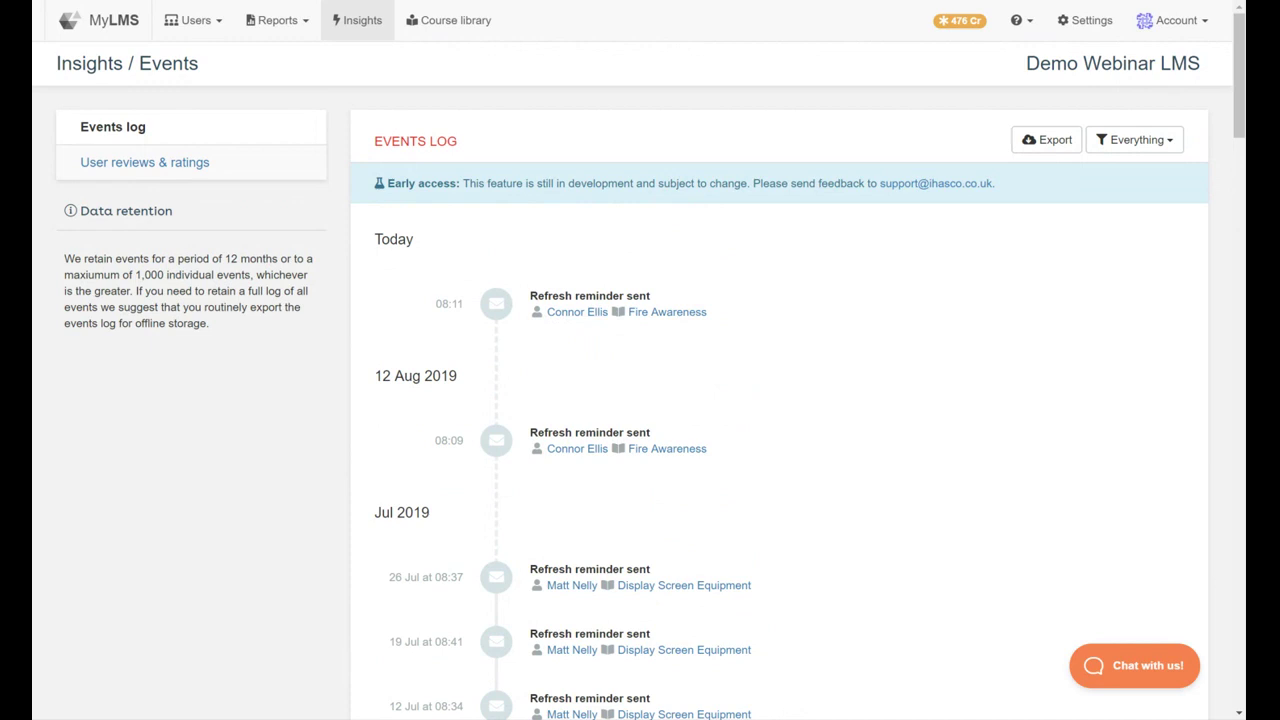
# - Highlight 'Fire Awareness' in the first event of the log
pyautogui.doubleClick(636, 296)
pyautogui.click(626, 331)
pyautogui.moveTo(620, 316); pyautogui.dragTo(728, 320)
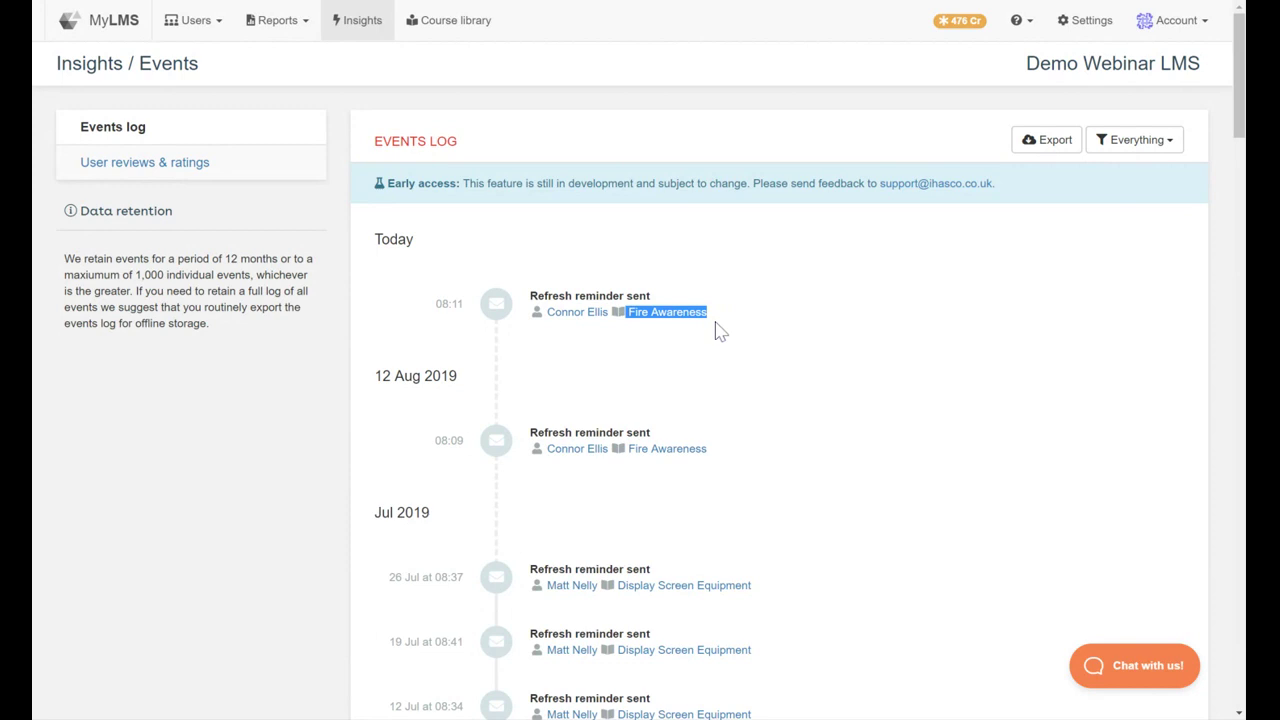
pyautogui.click(712, 311)
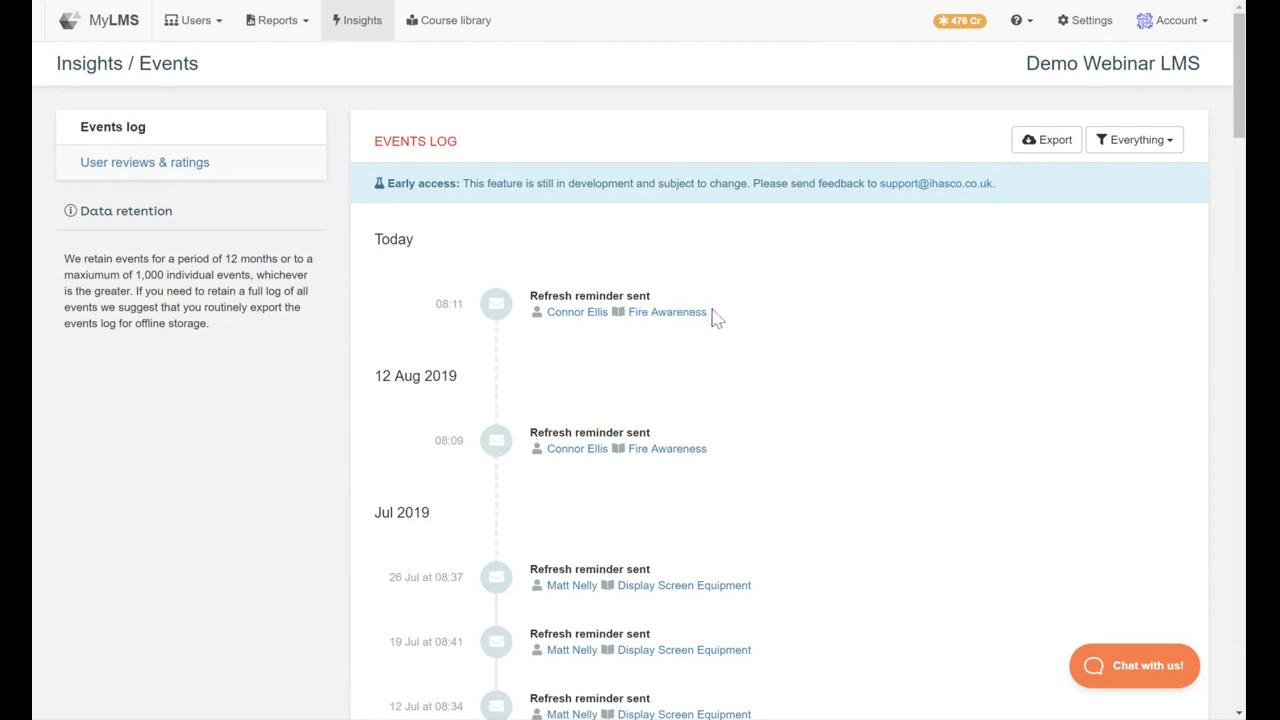